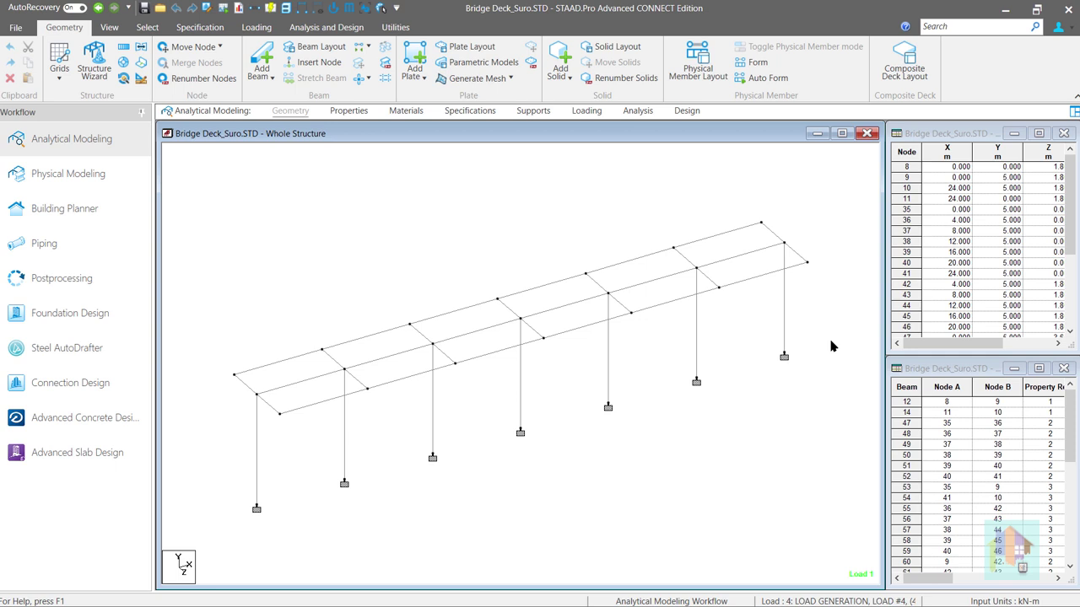
Expand the Loading tab's load case details and inspect the 33-case truck generation settings.
left_click(591, 111)
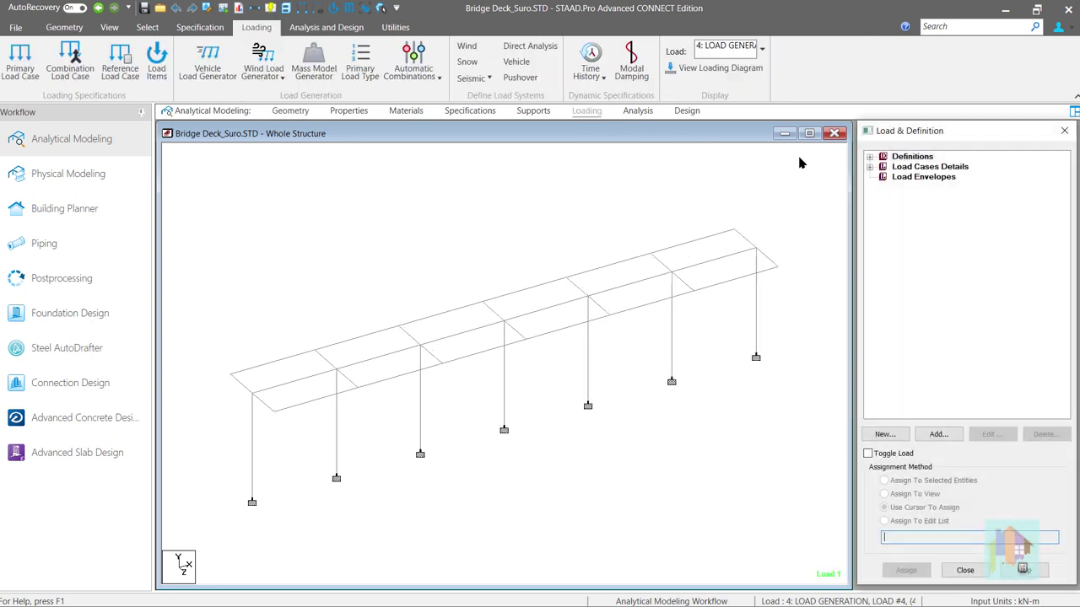
left_click(870, 167)
left_click(883, 177)
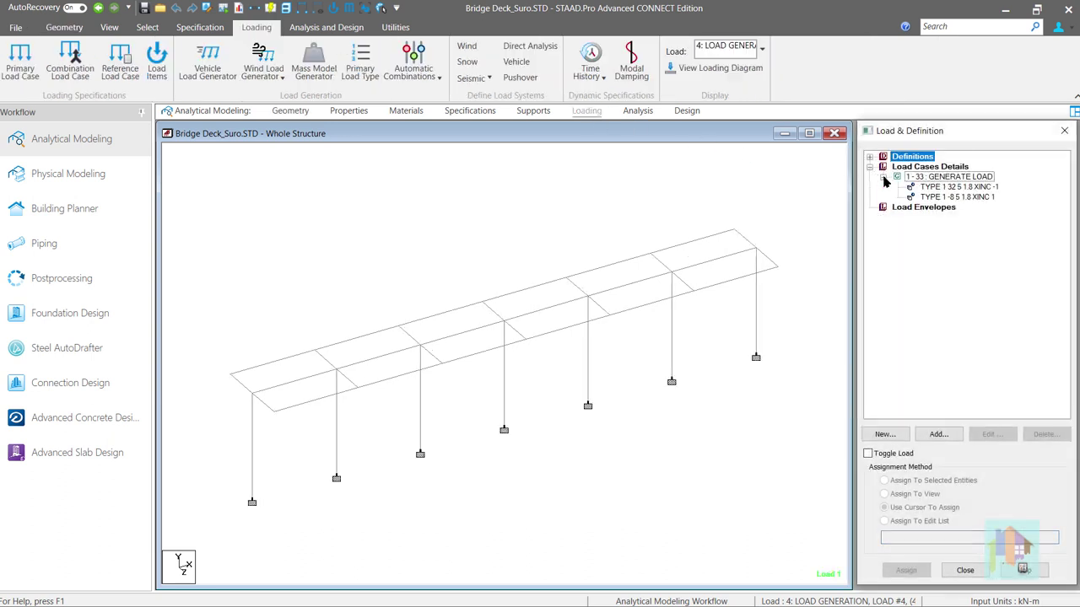
double_click(957, 187)
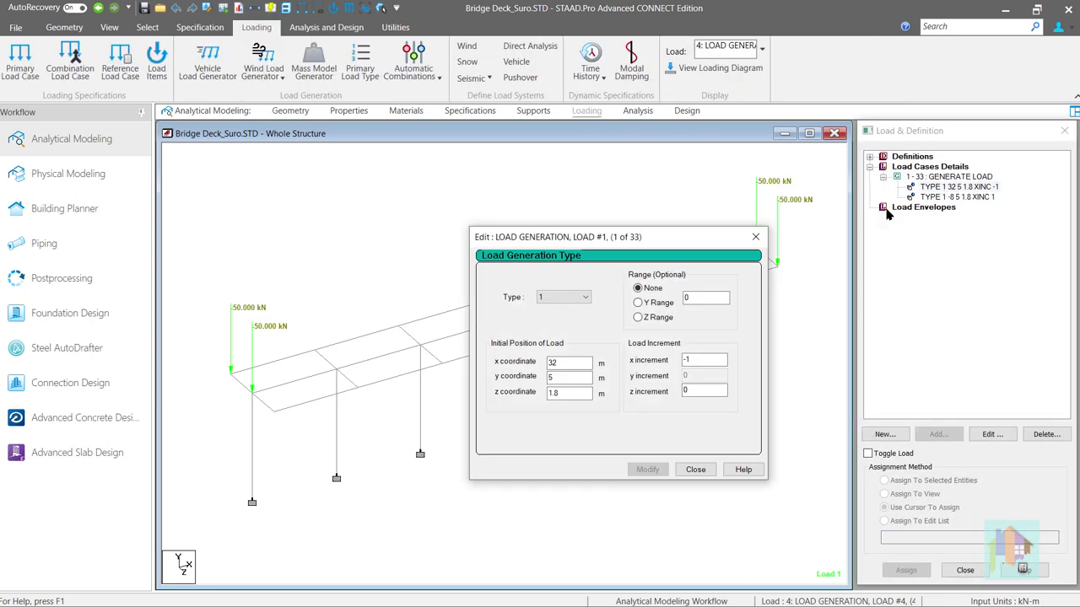
left_click(754, 237)
Step through generated loads 5, 10, 11, 16, 21 and 23 on the bridge deck.
left_click(762, 49)
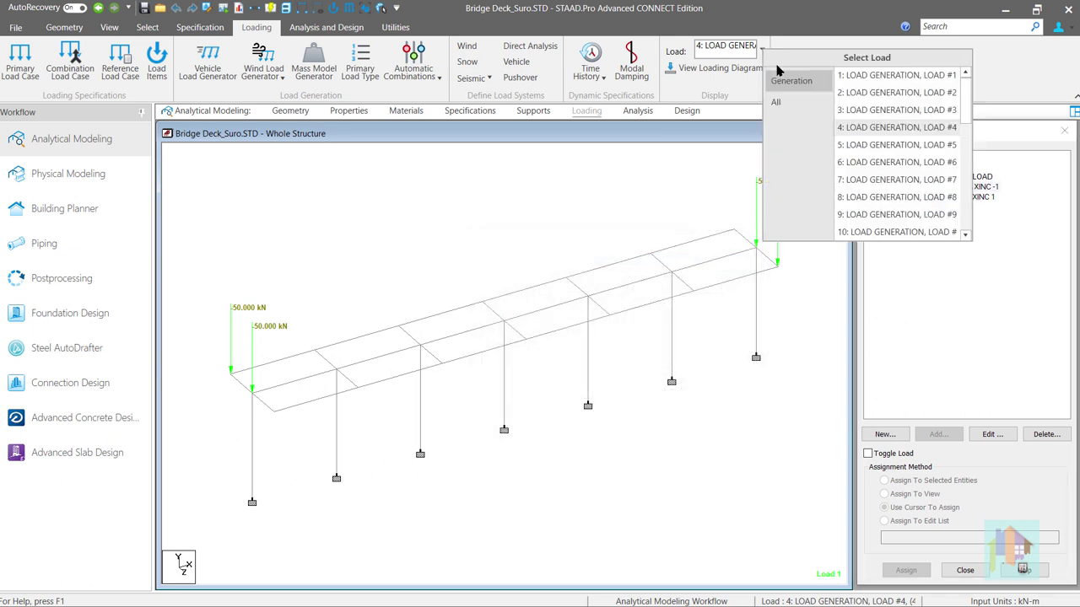
left_click(857, 148)
key("Down")
key("Down")
key("Down")
key("Down")
key("Down")
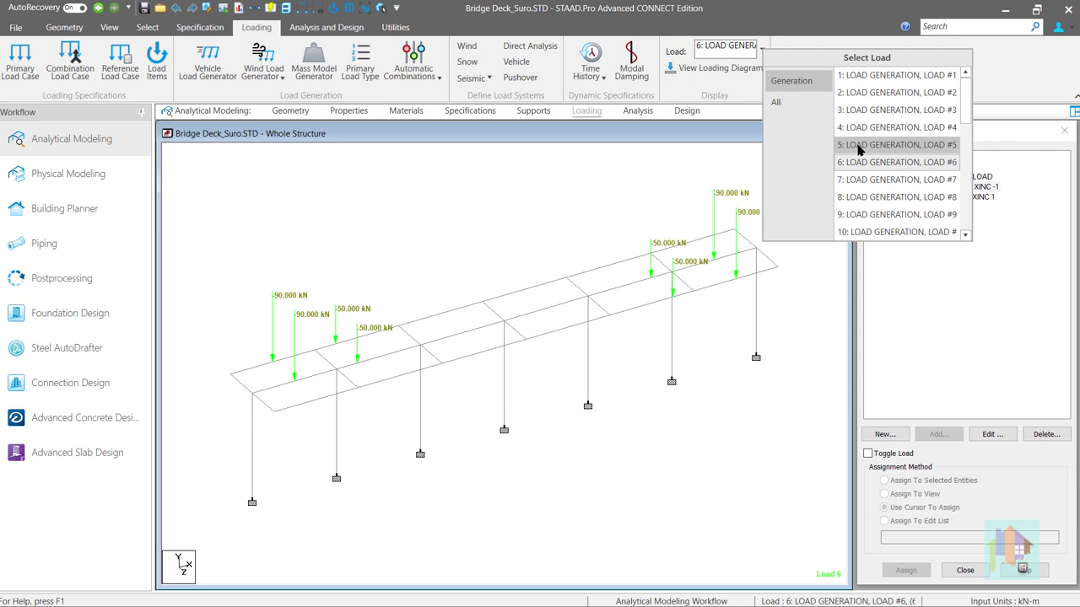
key("Down")
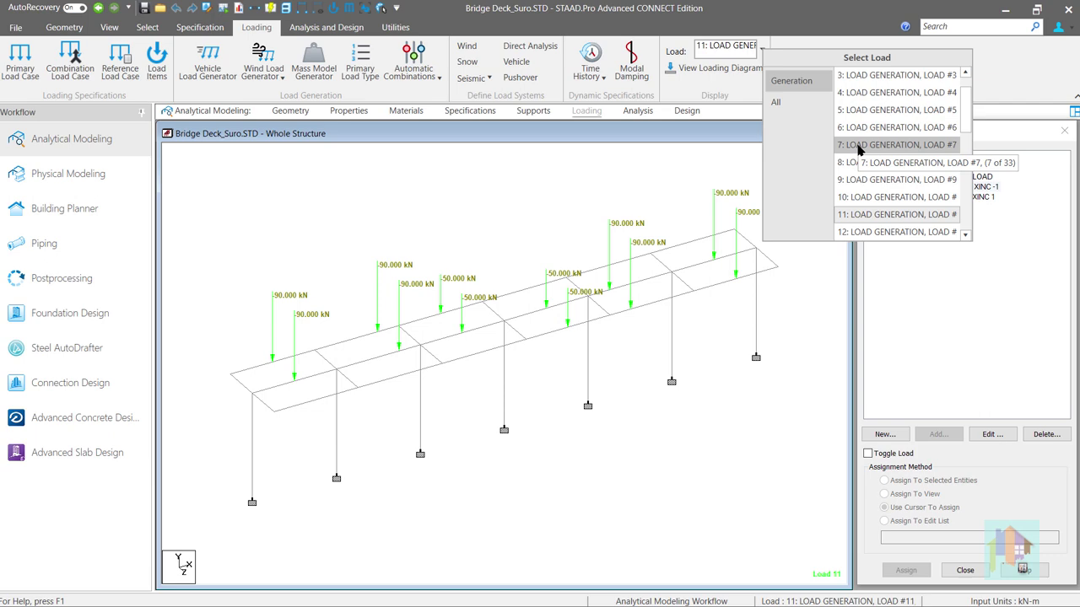
key("Down")
key("Down")
key("Down")
key("Down")
key("Down")
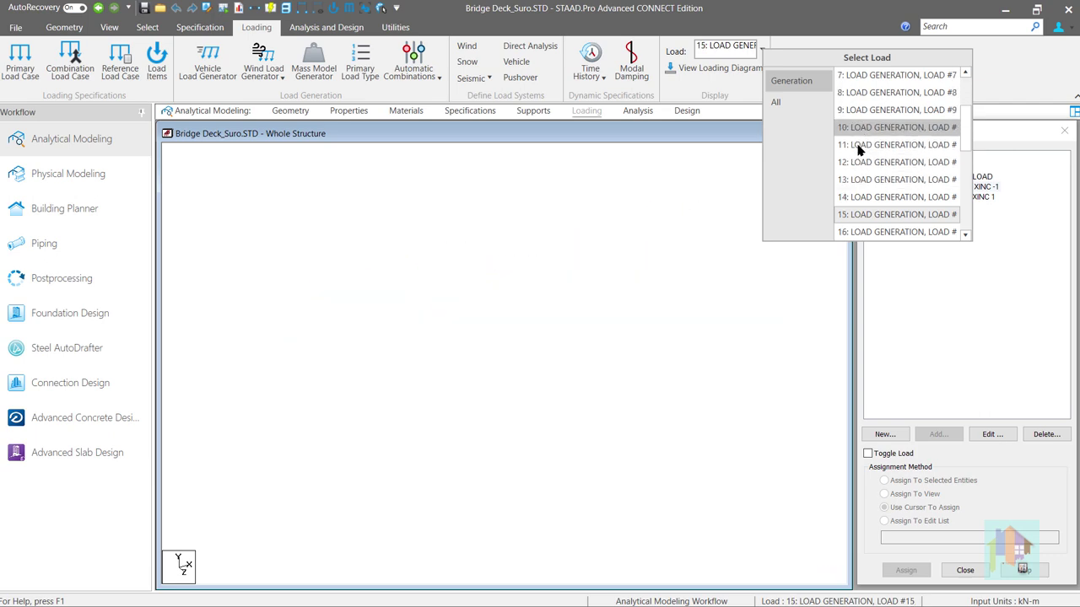
key("Down")
key("Down")
key("Down")
key("Down")
key("Down")
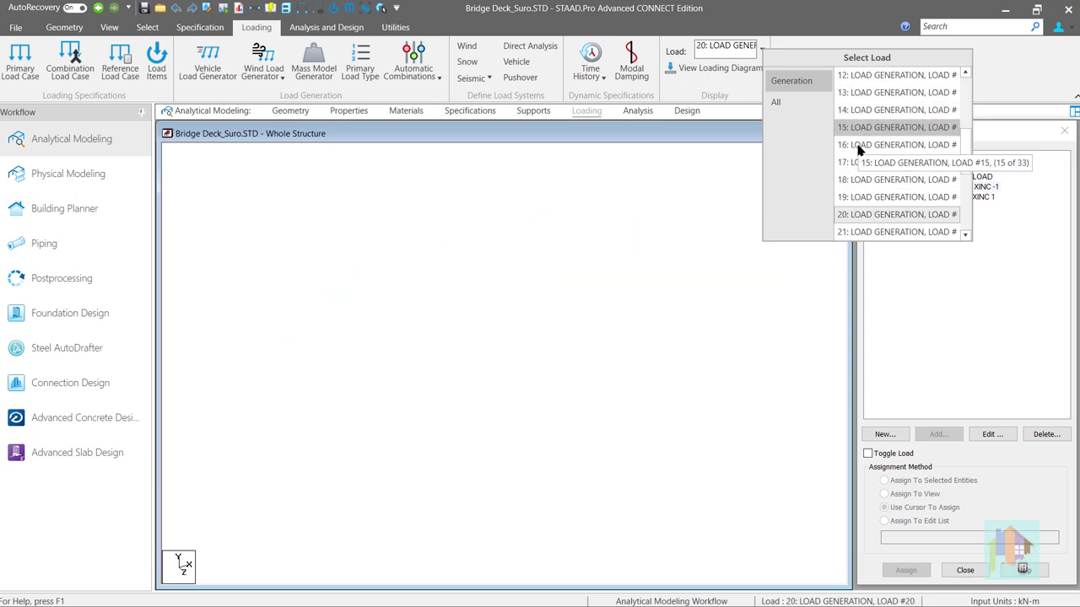
key("Down")
key("Down")
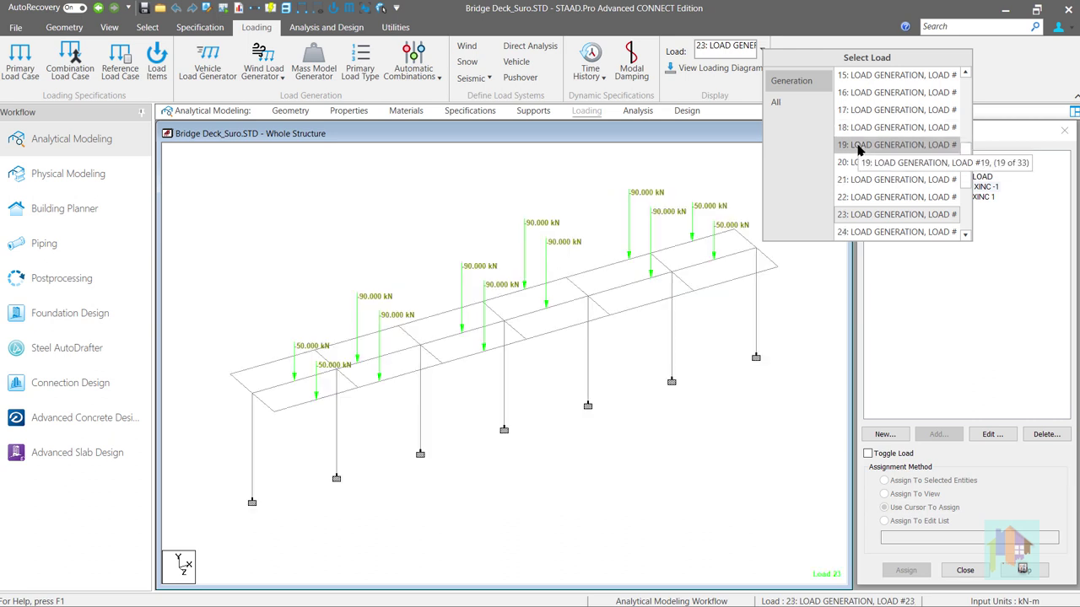
left_click(894, 214)
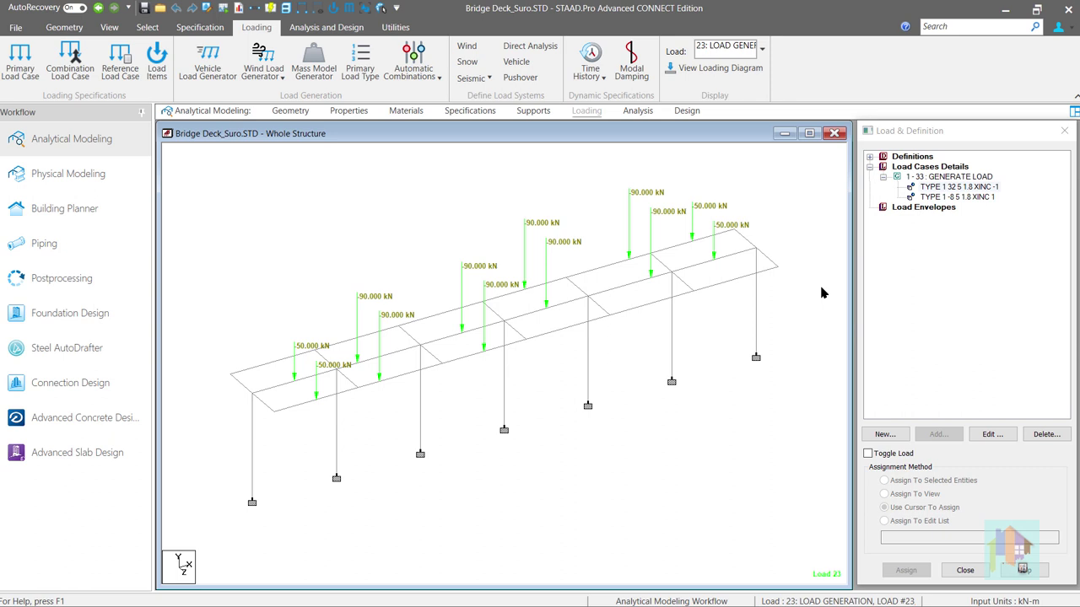
Return to generated load 1 and review the truck's 90/90/50 kN axle load definition.
key("Home")
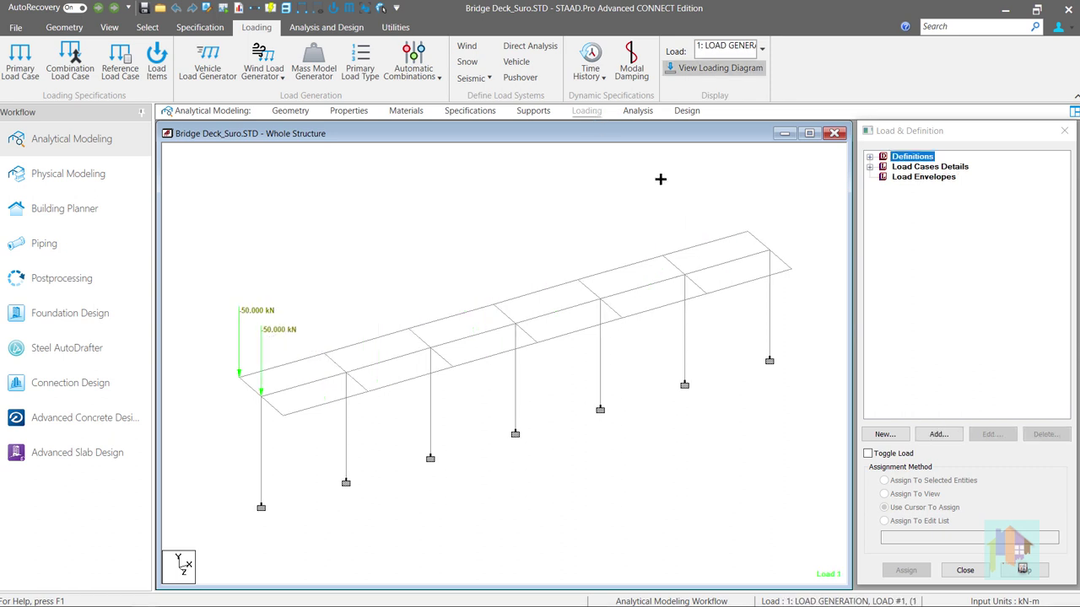
left_click(869, 157)
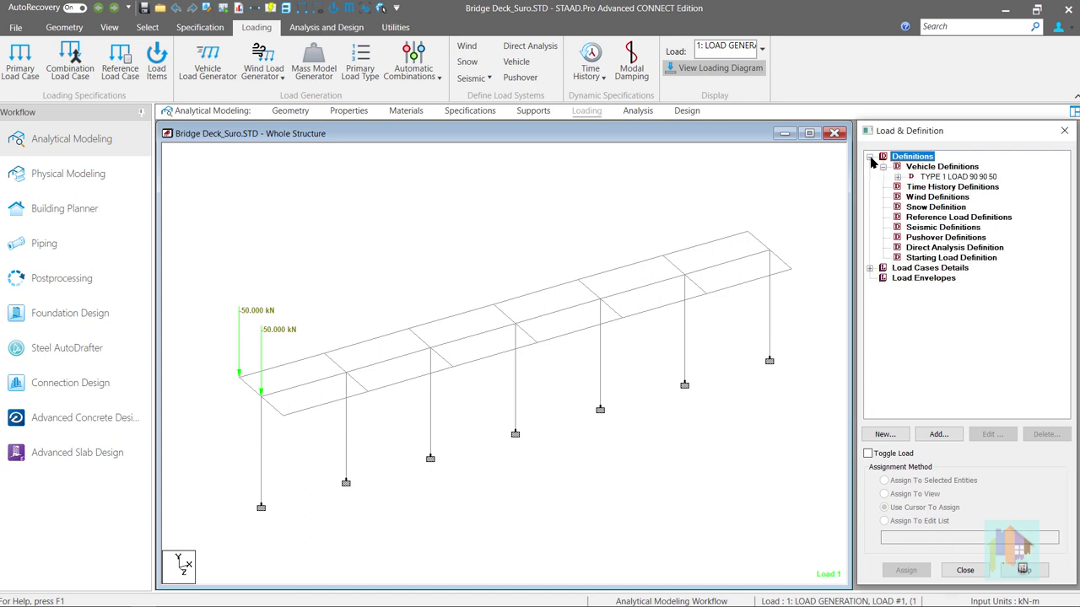
left_click(870, 268)
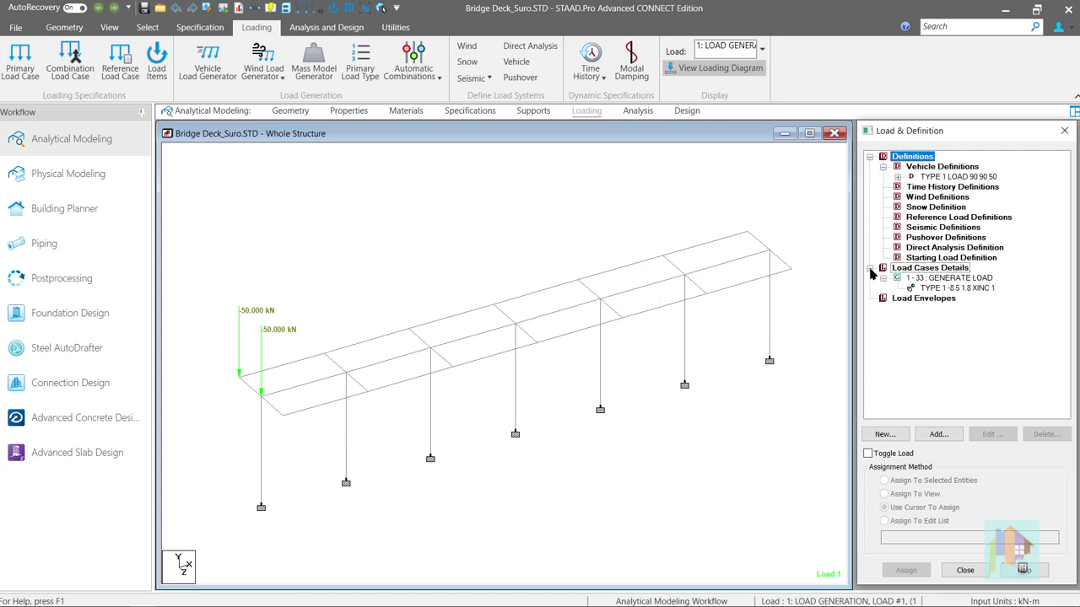
double_click(933, 178)
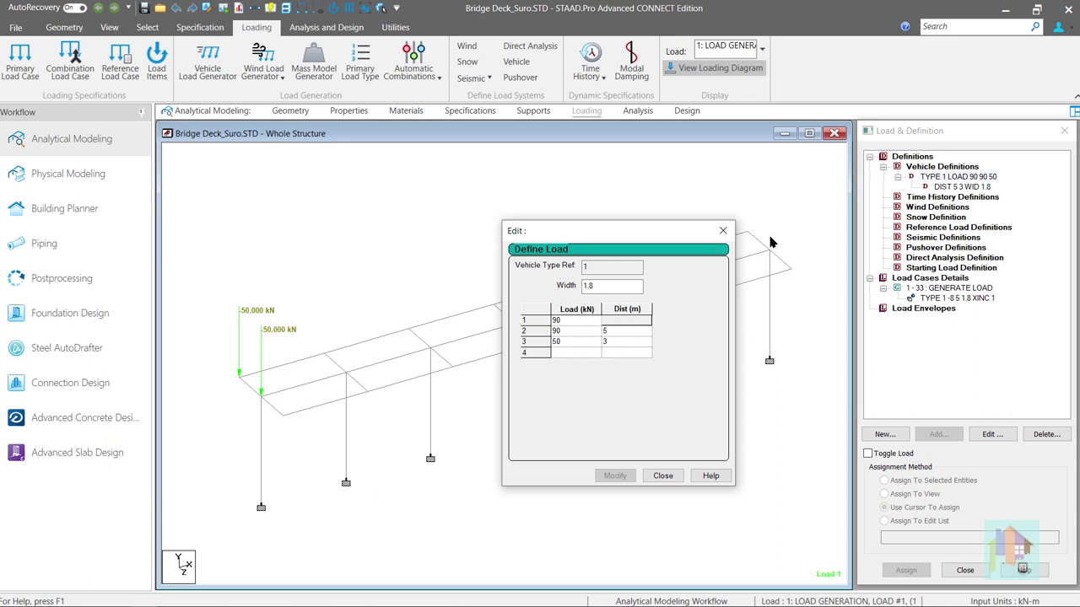
left_click(723, 230)
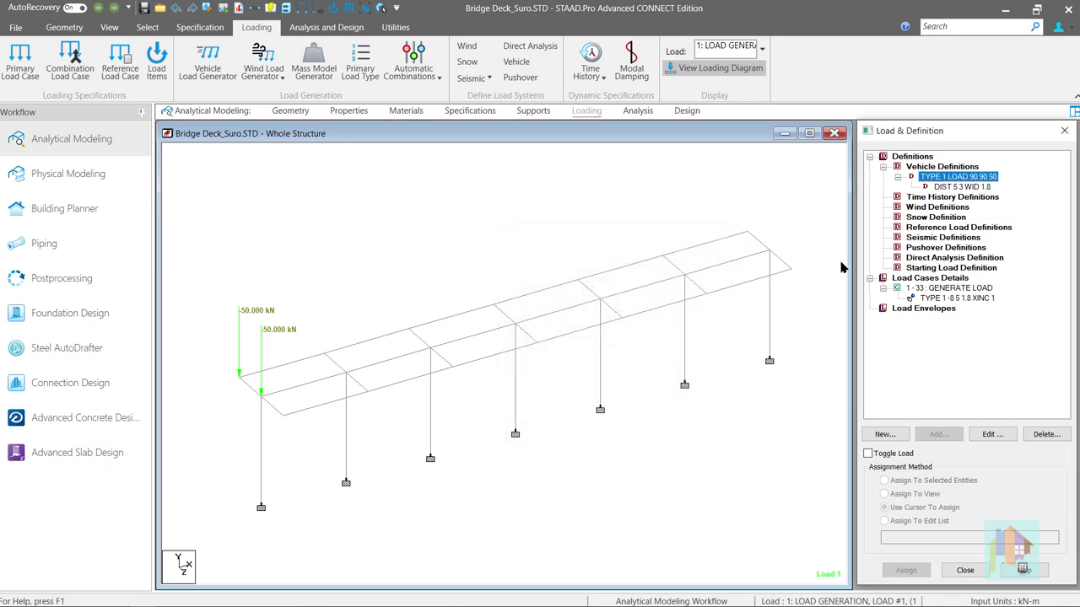
Review the truck's load generation settings starting at x = -8.
double_click(921, 299)
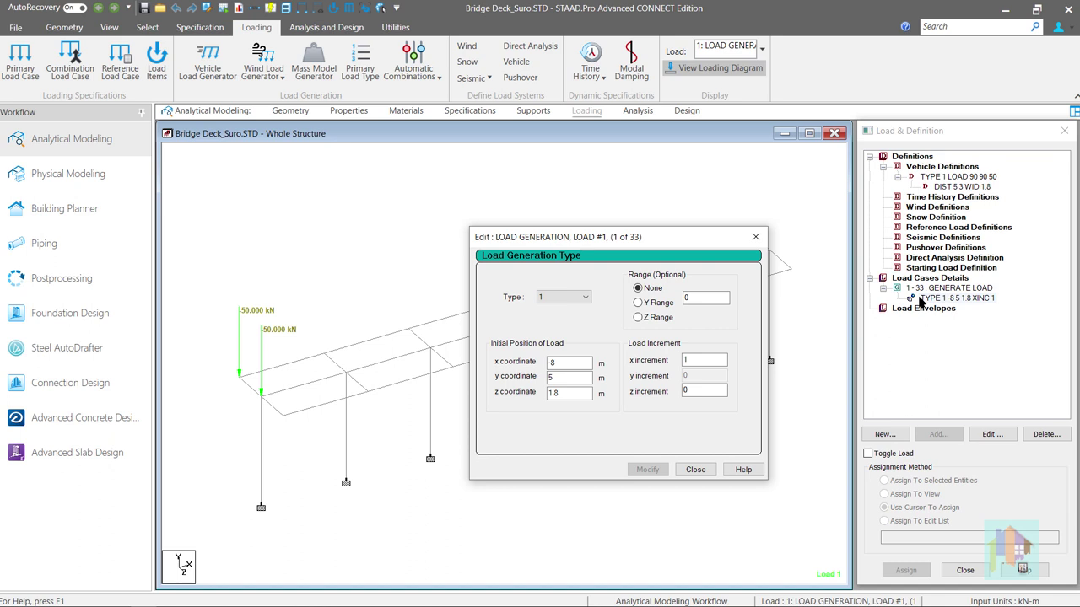
left_click(755, 237)
left_click(761, 48)
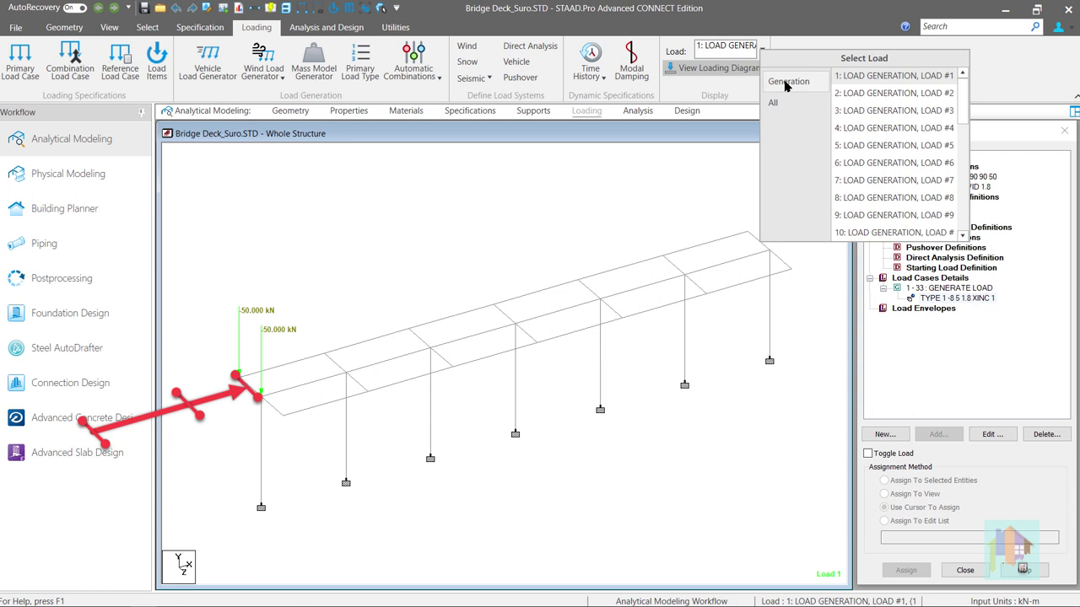
Display generated loads 7, 13, 25, 31 and 33, then select the DIST 5 3 WID 1.8 entry.
left_click(862, 180)
scroll(862, 184, "down", 4)
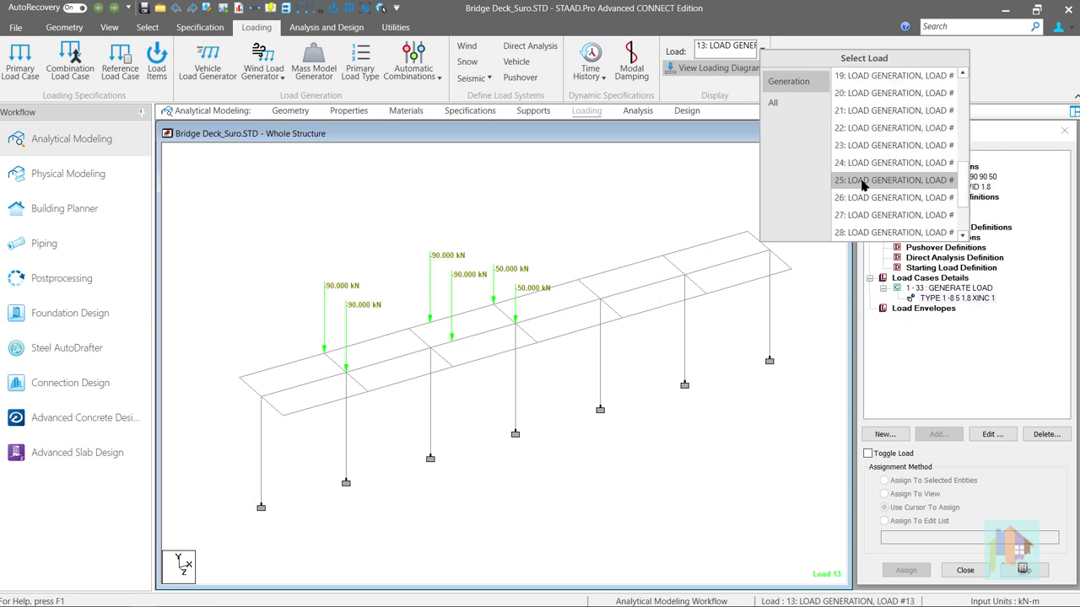
scroll(862, 186, "down", 4)
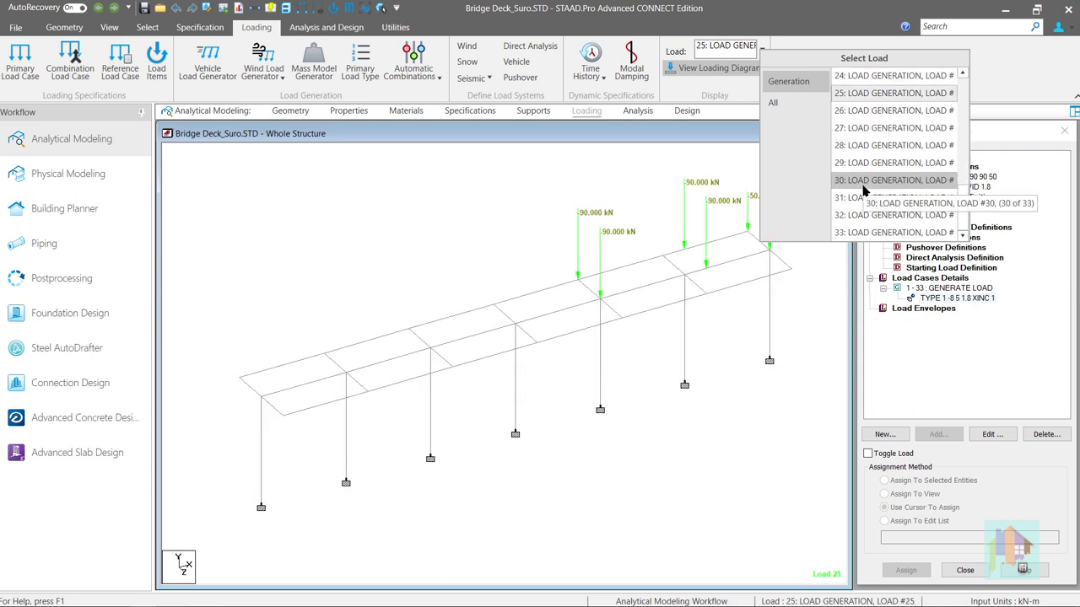
left_click(865, 198)
key("Down")
key("Down")
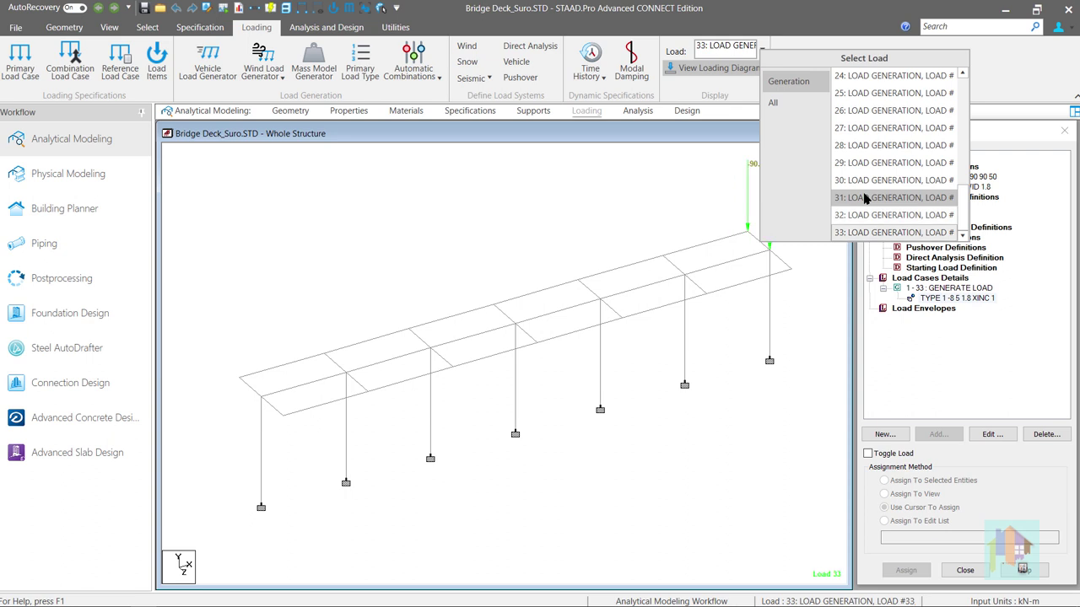
left_click(714, 194)
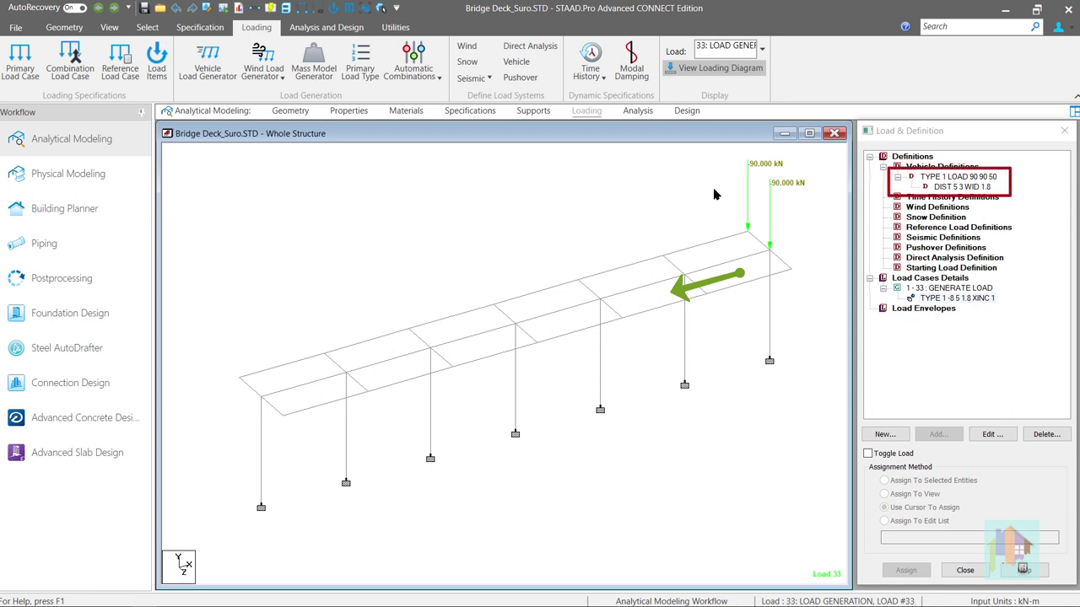
left_click(938, 187)
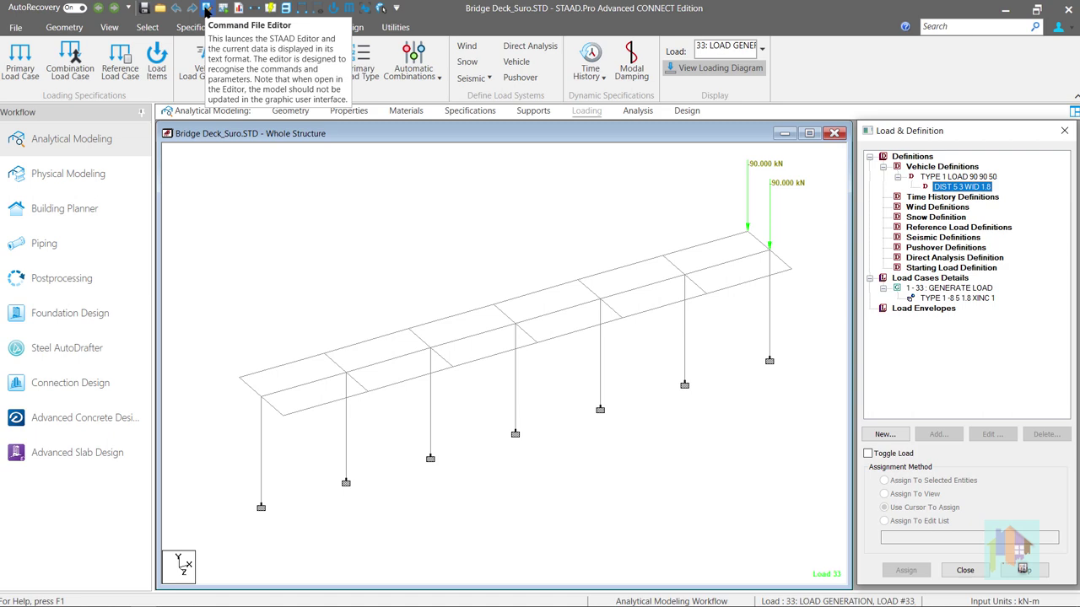
Comment out the truck line under LOAD GENERATION 33 in the command file and save.
left_click(206, 10)
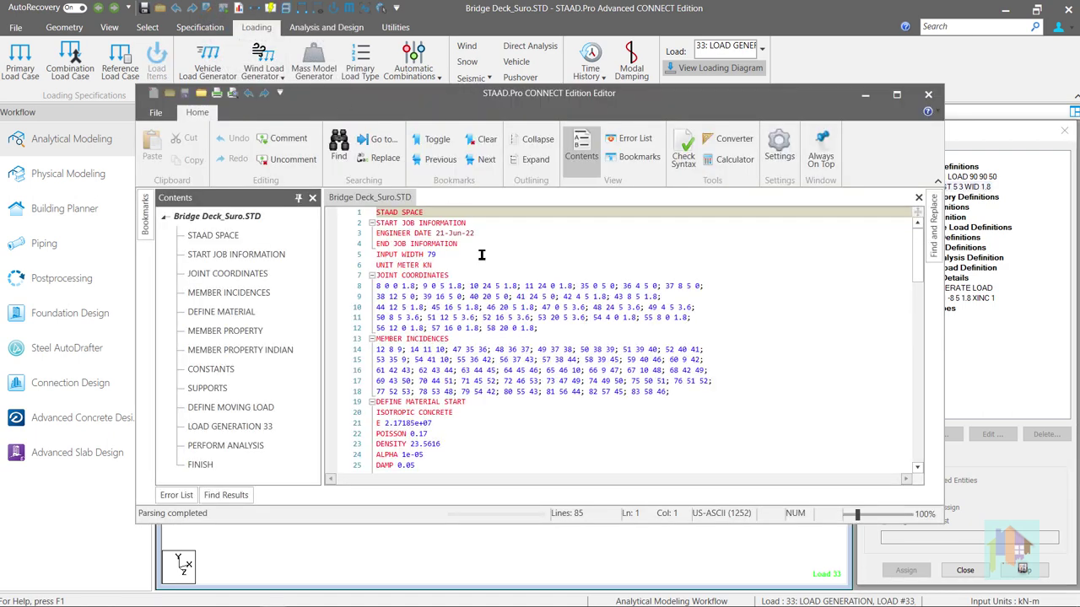
left_click(274, 436)
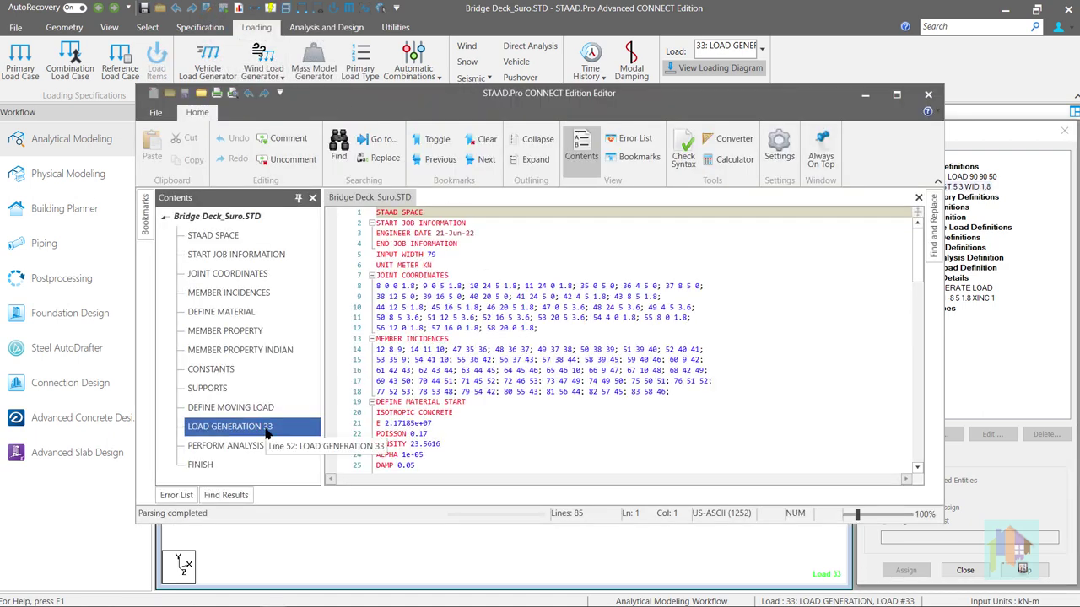
double_click(265, 432)
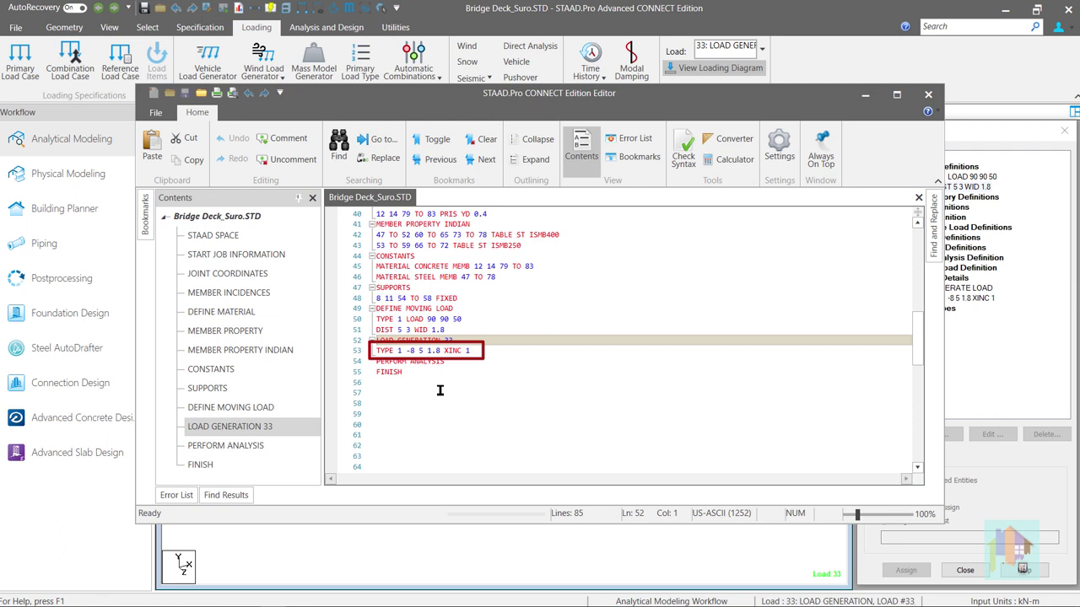
left_click(470, 351)
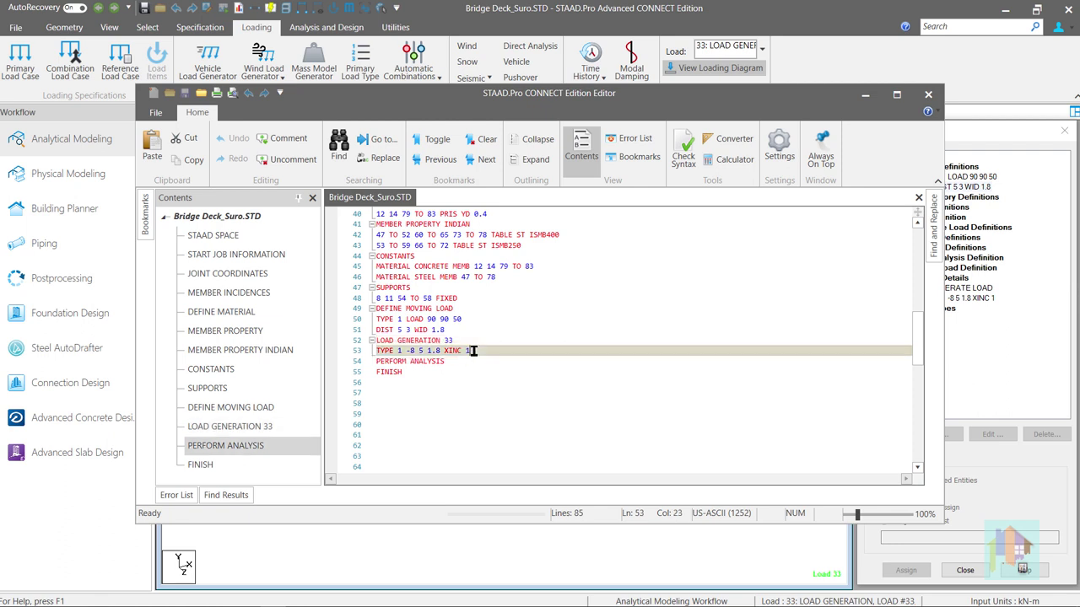
left_click(294, 140)
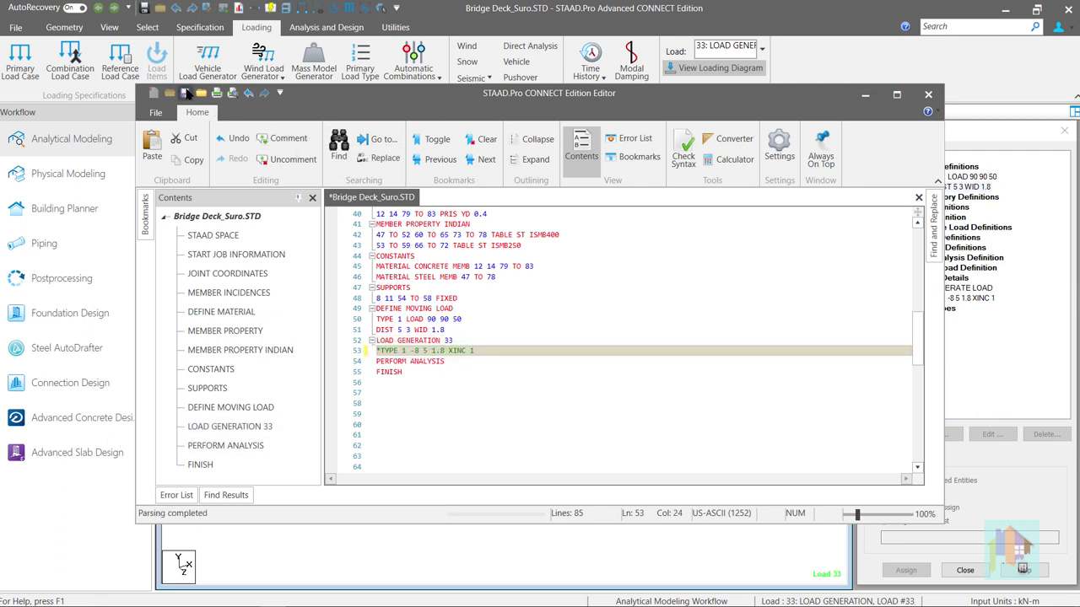
left_click(186, 93)
left_click(928, 95)
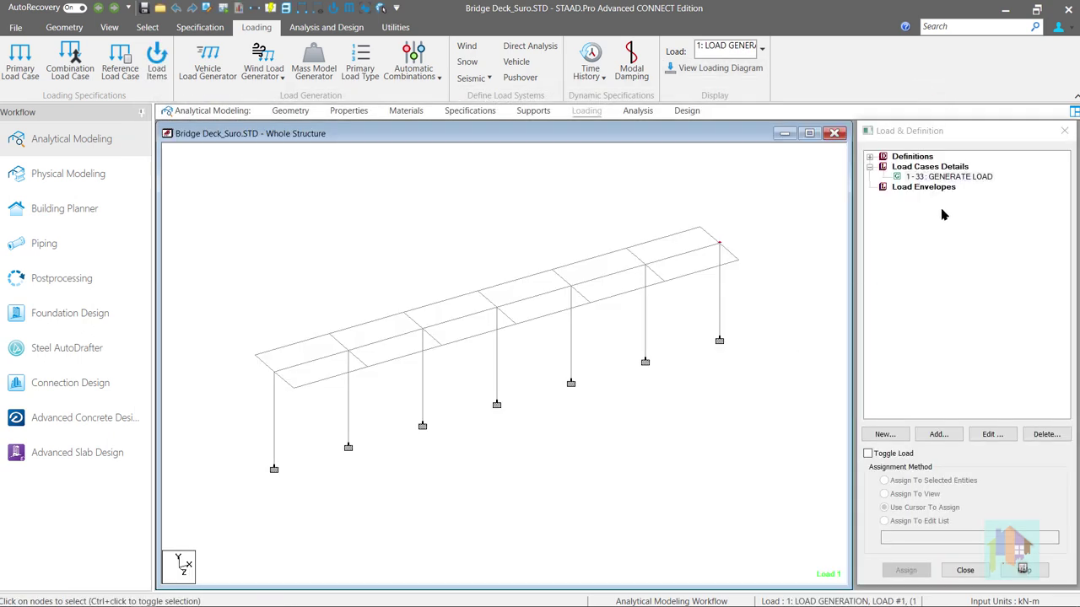
Open the Add New load generation type dialog for the 1 - 33 GENERATE LOAD case.
left_click(947, 176)
left_click(938, 434)
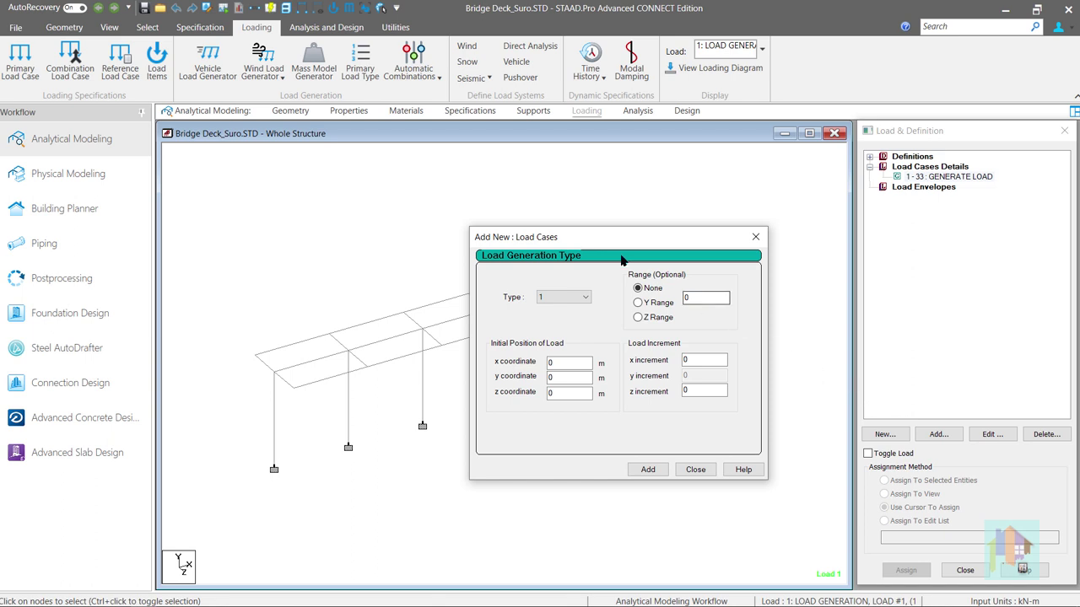
left_click_drag(609, 243, 890, 332)
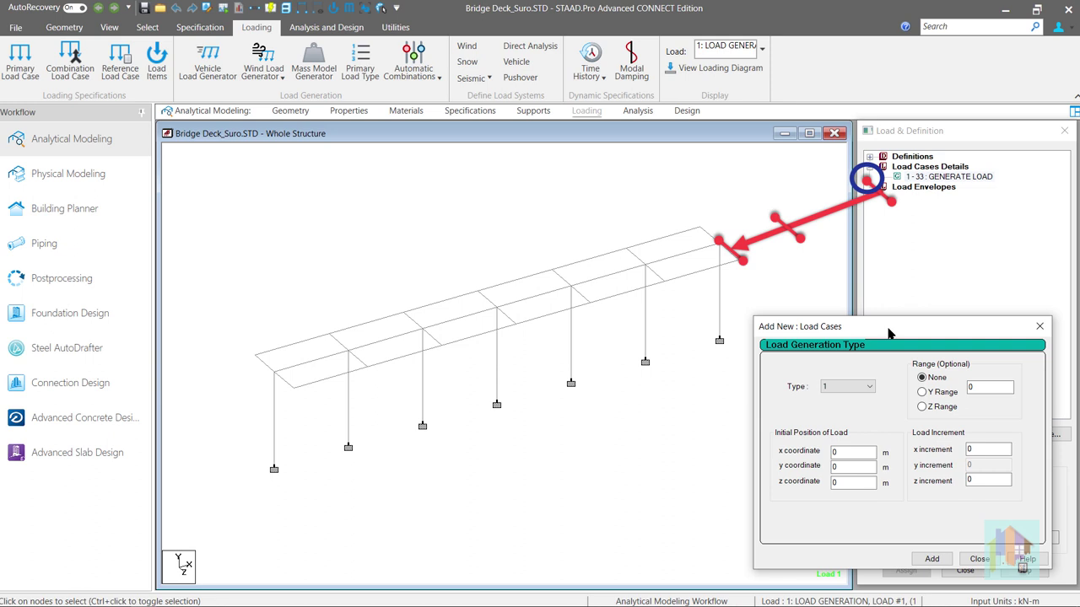
right_click(715, 415)
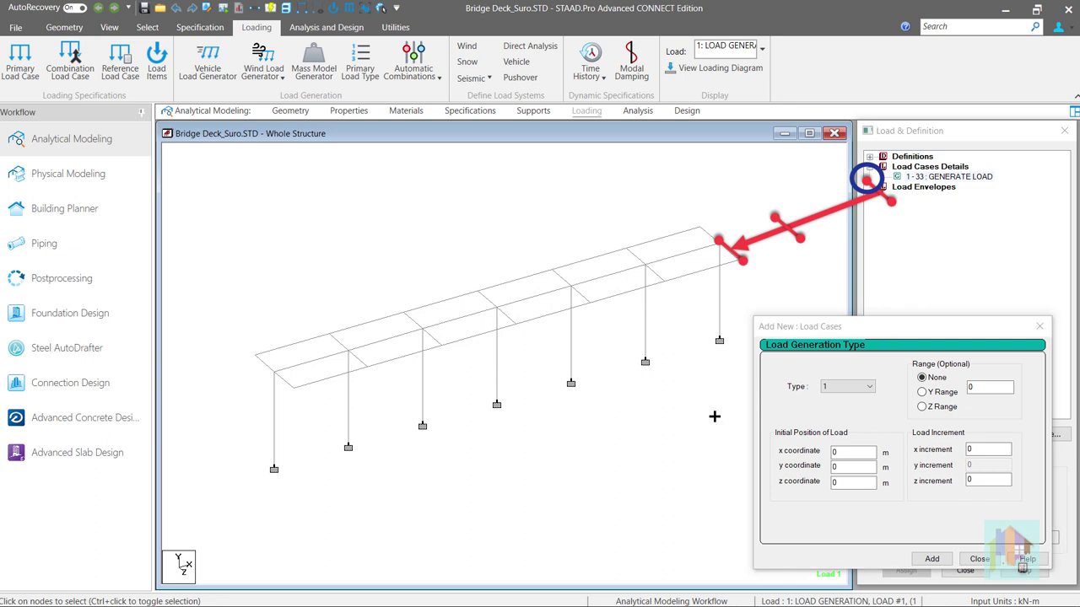
left_click(697, 477)
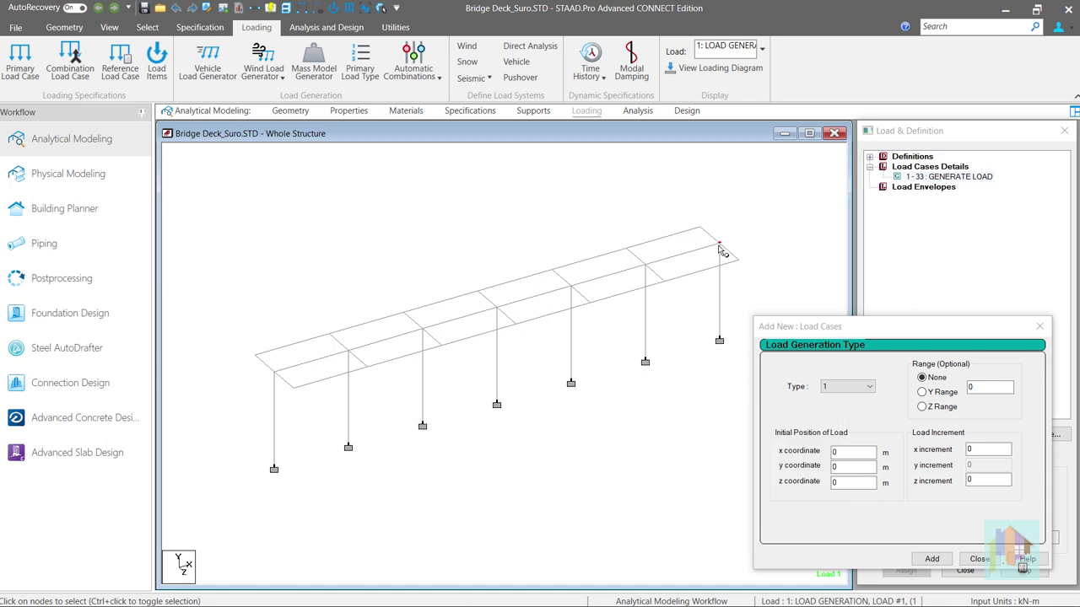
mouse_move(719, 246)
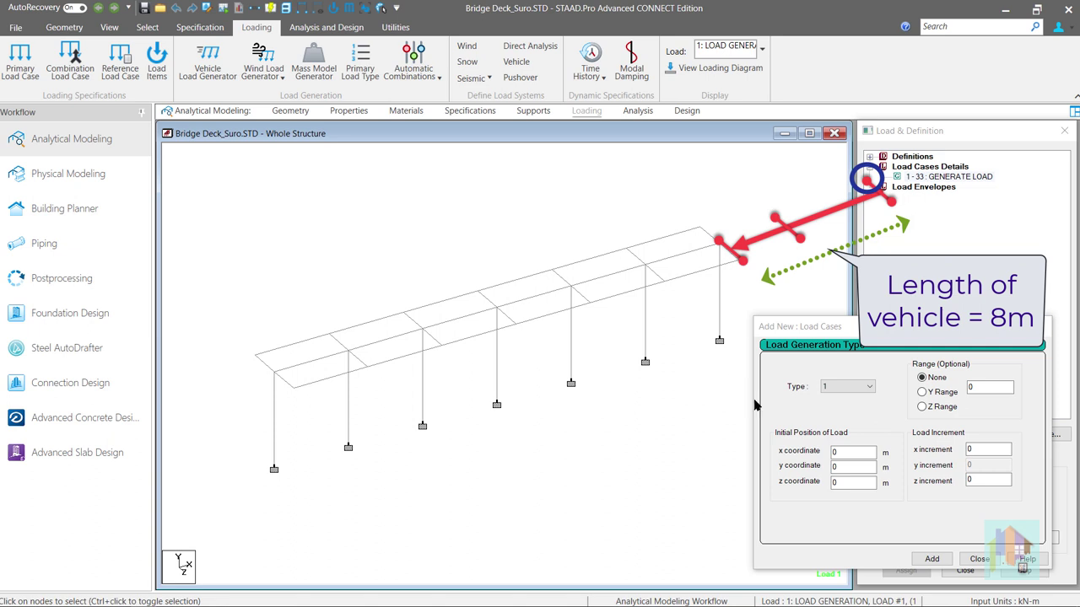
Enter initial load position x 32, y 5, z 1.8 with an x increment of -1.
double_click(844, 452)
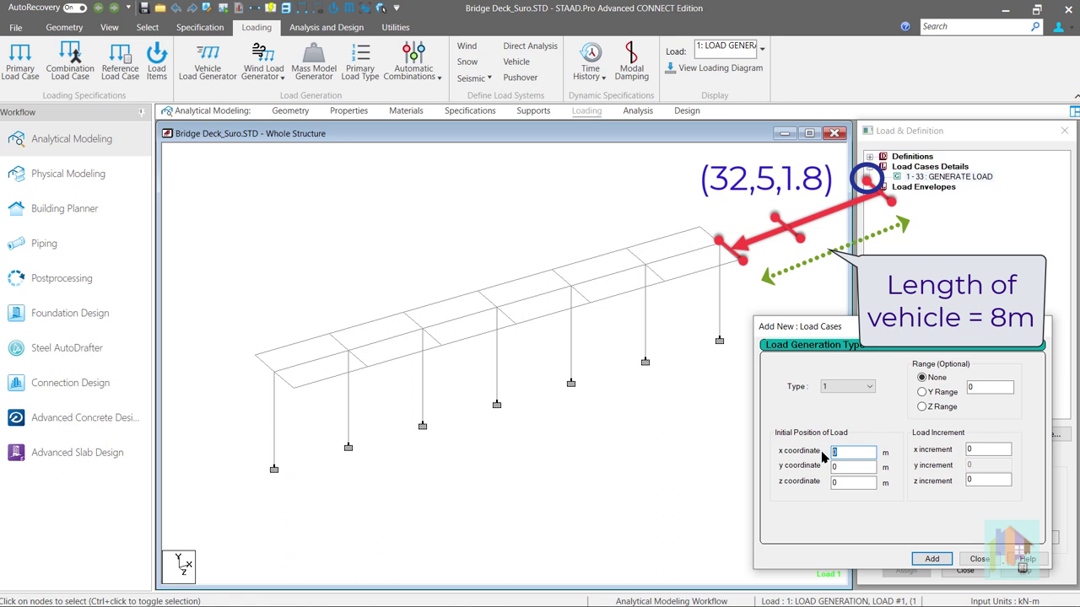
type("32")
double_click(827, 466)
type("5")
double_click(826, 482)
type("1.8")
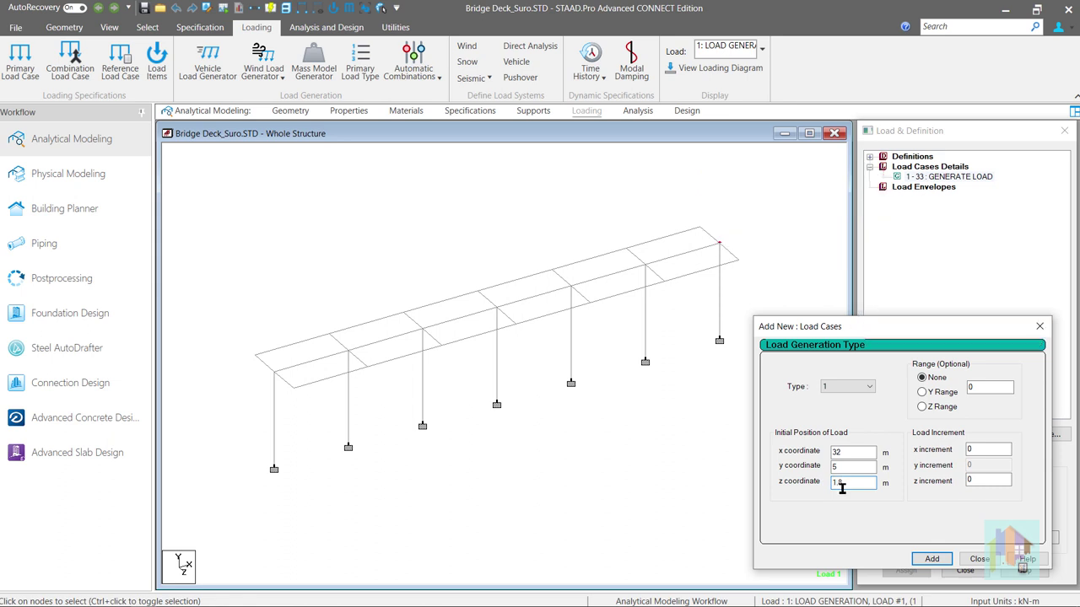
double_click(985, 450)
type("1")
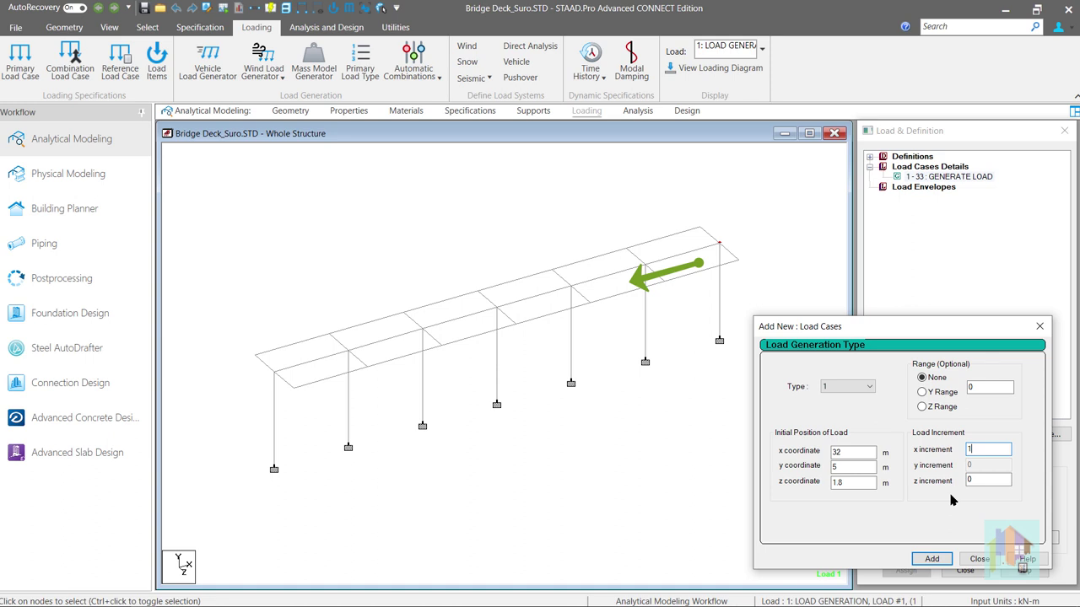
double_click(968, 449)
type("-1")
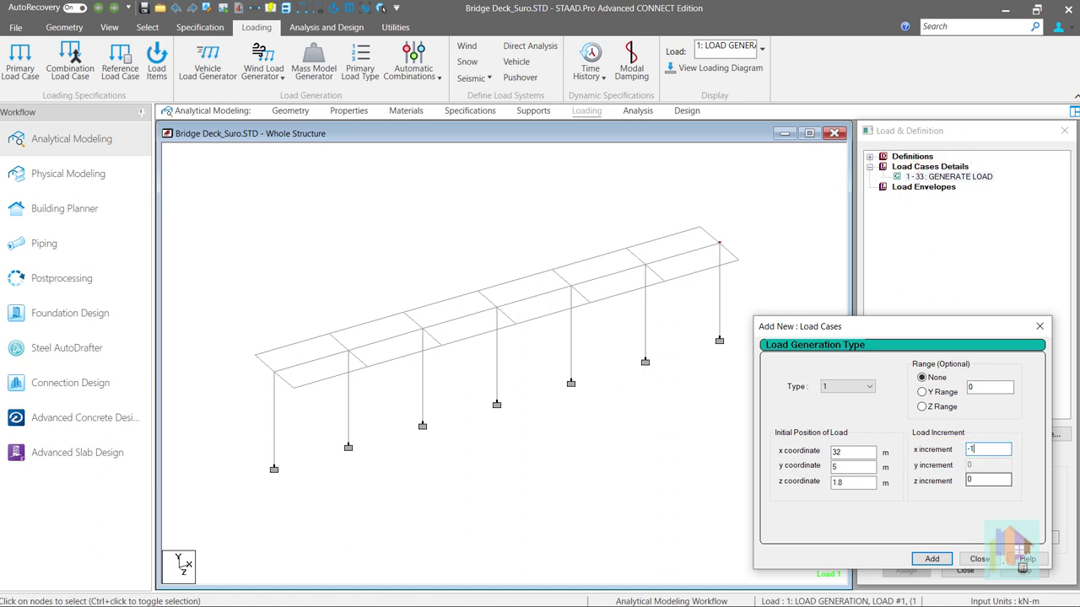
Add TYPE 1 32 5 1.8 XINC -1, save the model and run the analysis with 0 errors.
left_click(931, 559)
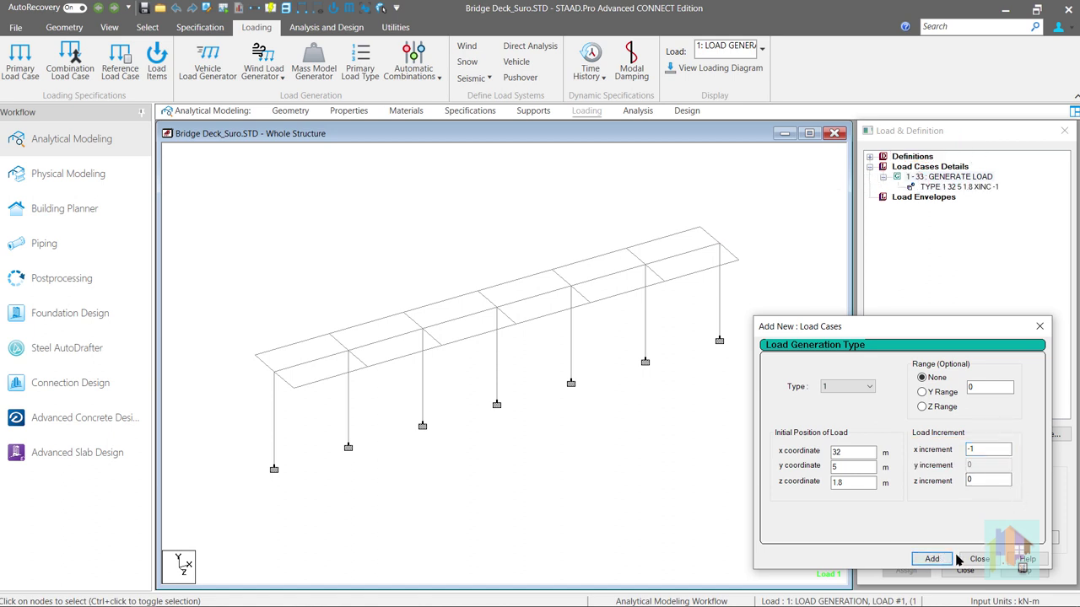
left_click(971, 559)
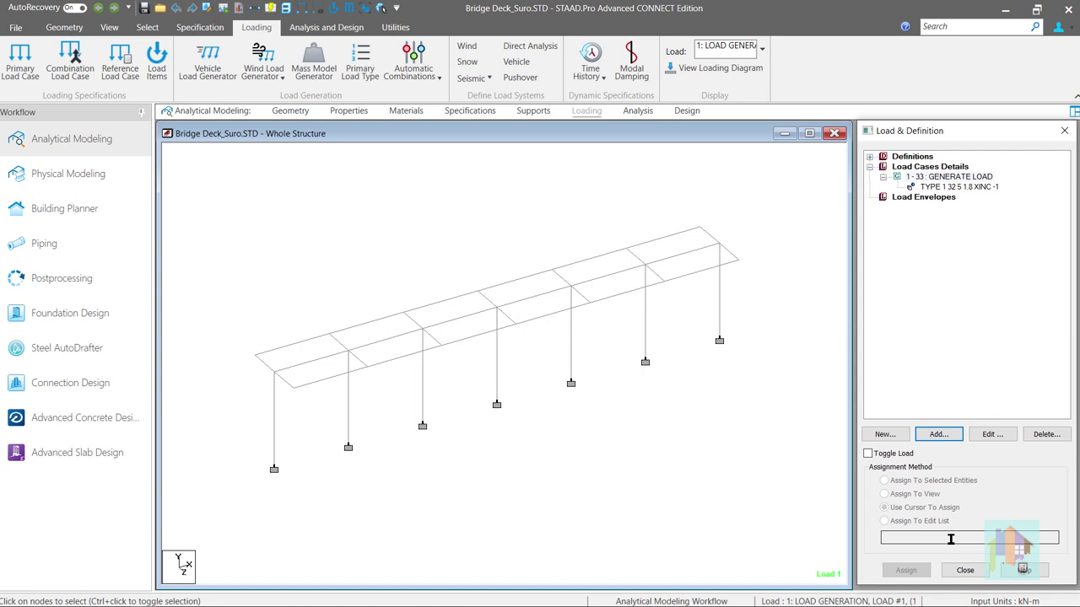
left_click(224, 11)
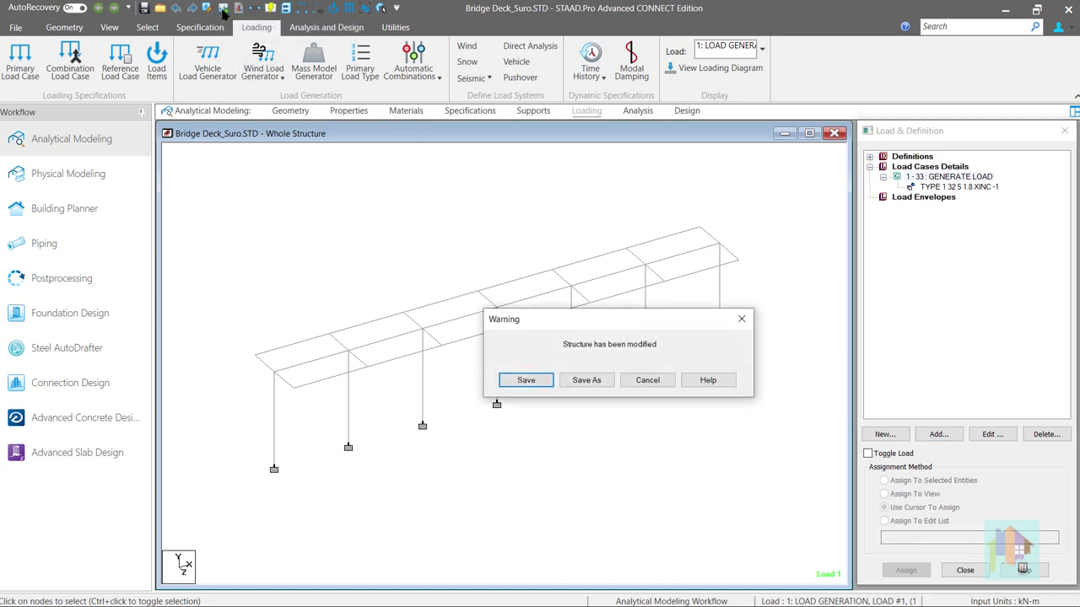
left_click(526, 381)
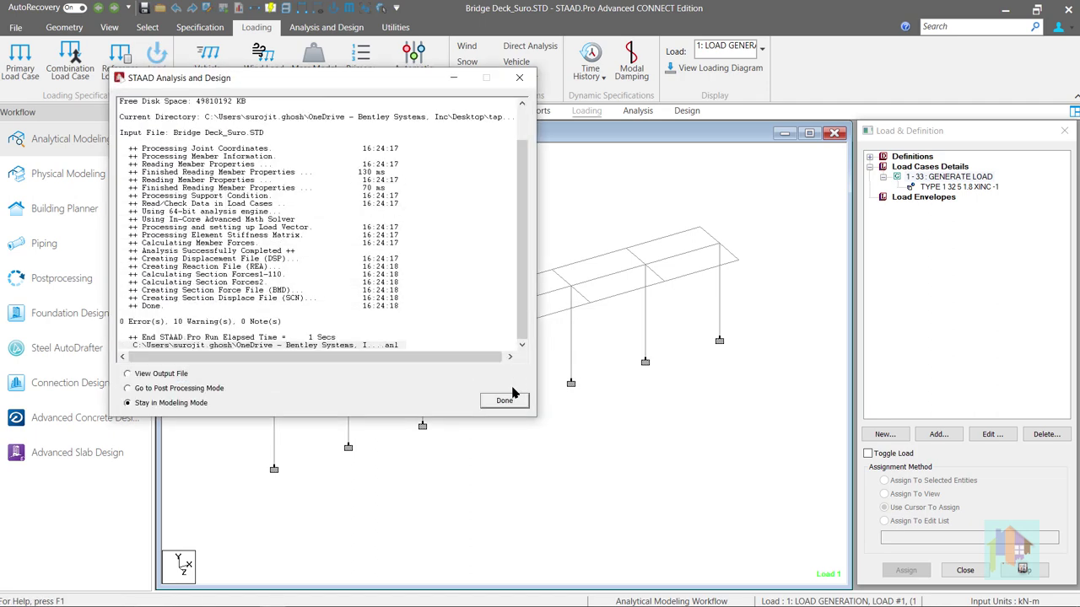
left_click(504, 401)
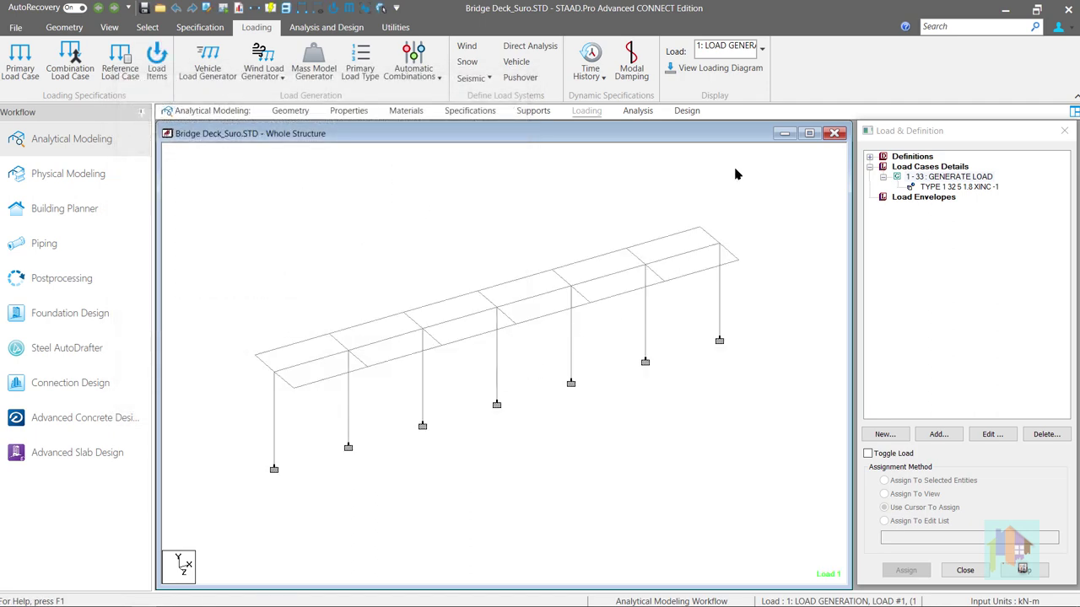
Show the loading diagram and step from load 1 through loads 4, 8, 11, 18, 31 to 33.
left_click(751, 67)
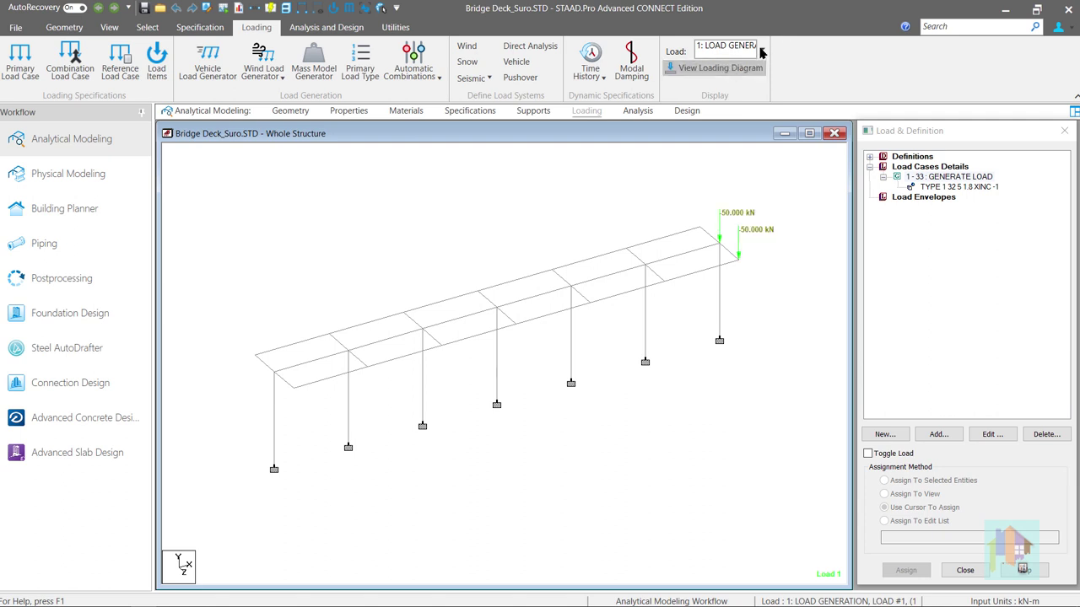
left_click(764, 51)
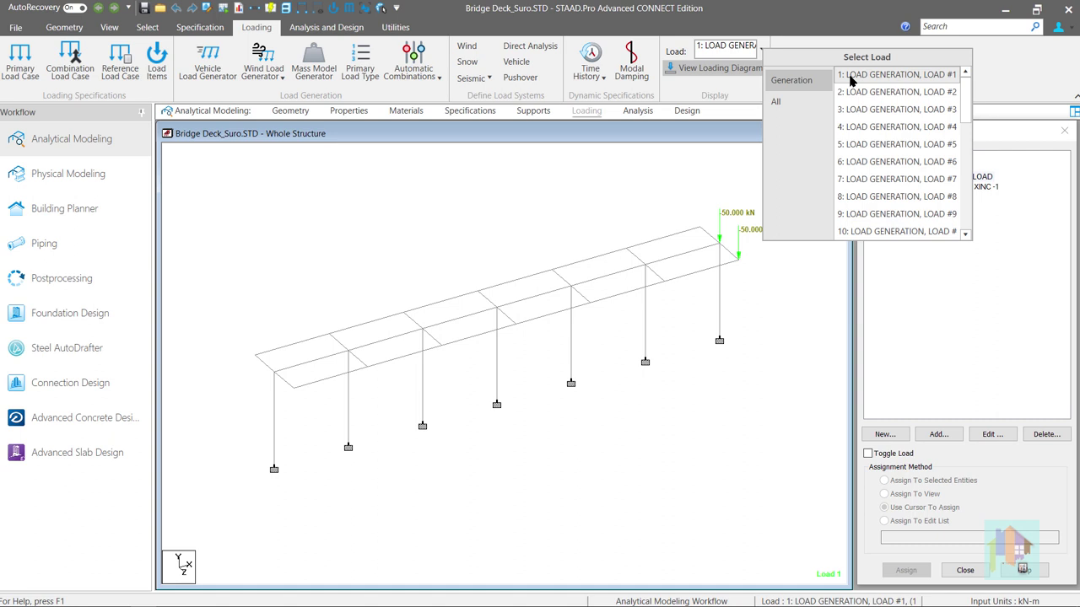
key("Down")
key("Down")
key("Down")
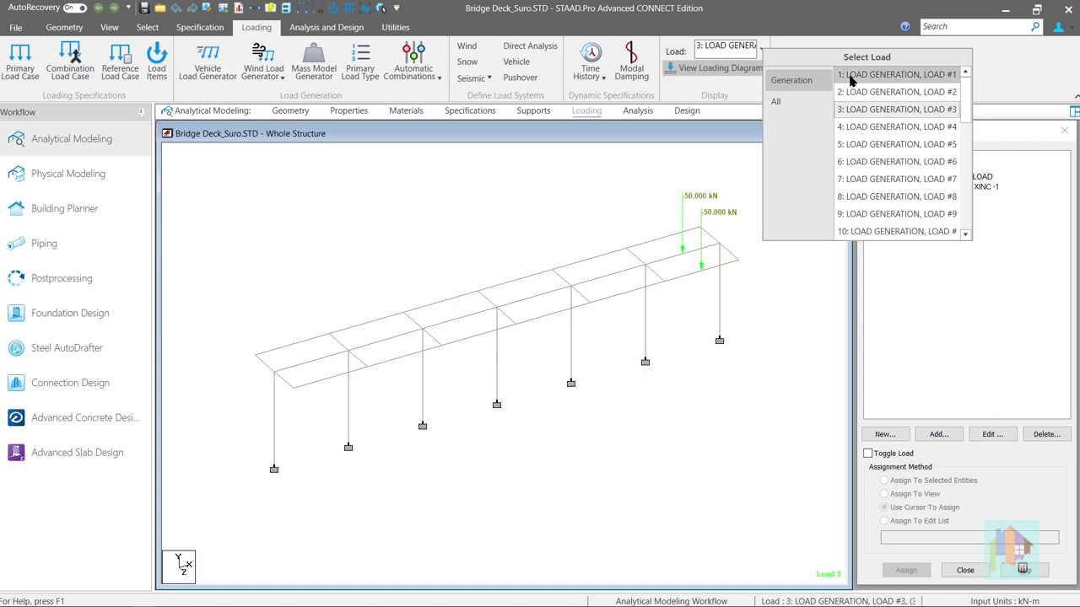
key("Down")
key("Down")
key("Down")
key("Down")
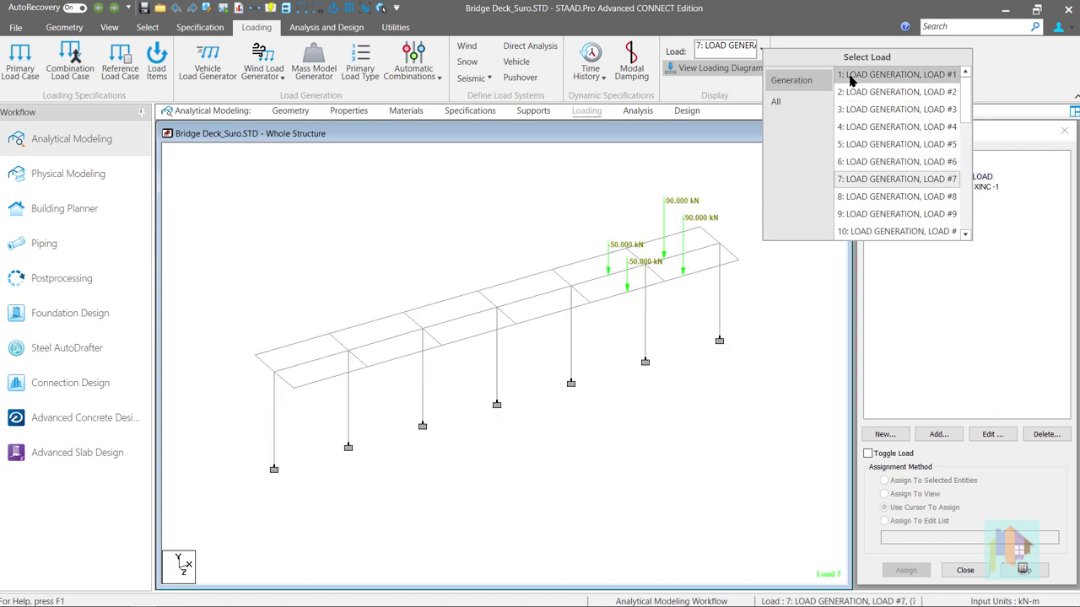
key("Down")
key("Down")
key("Down")
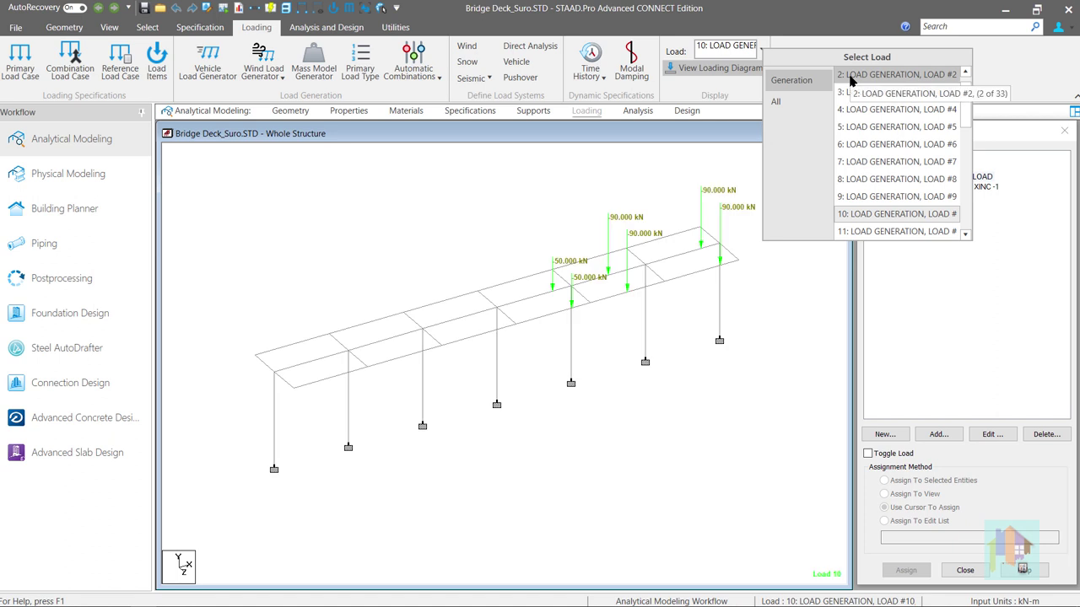
key("Down")
key("Down")
key("Down")
key("Down")
key("Down")
key("Down")
key("Down")
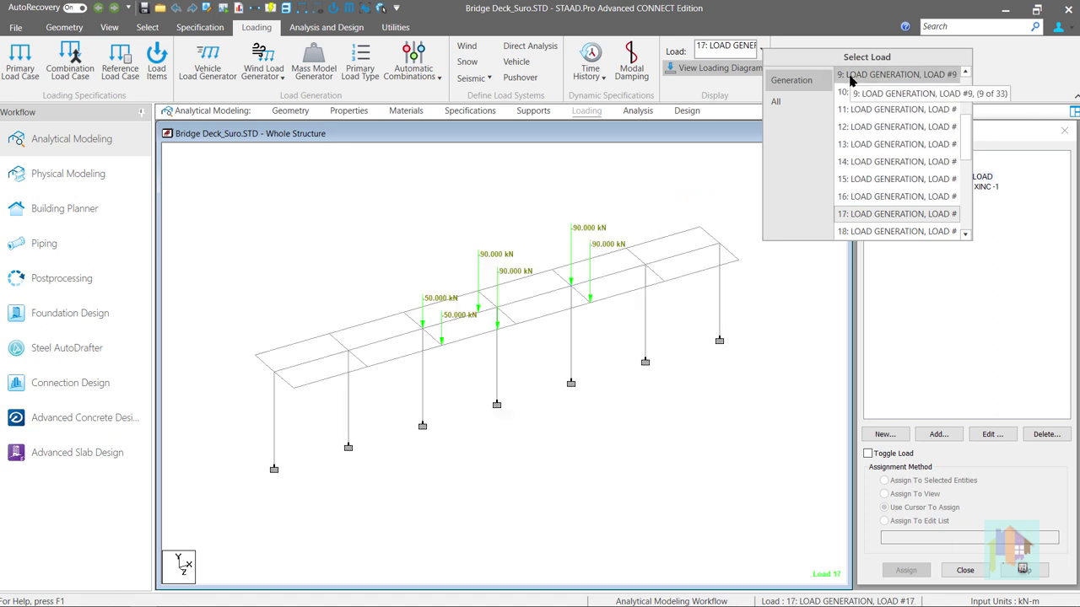
key("Down")
key("Down")
key("Down")
key("Down")
key("Down")
key("Down")
key("Down")
key("Down")
key("Down")
key("Down")
key("Down")
key("Down")
key("Down")
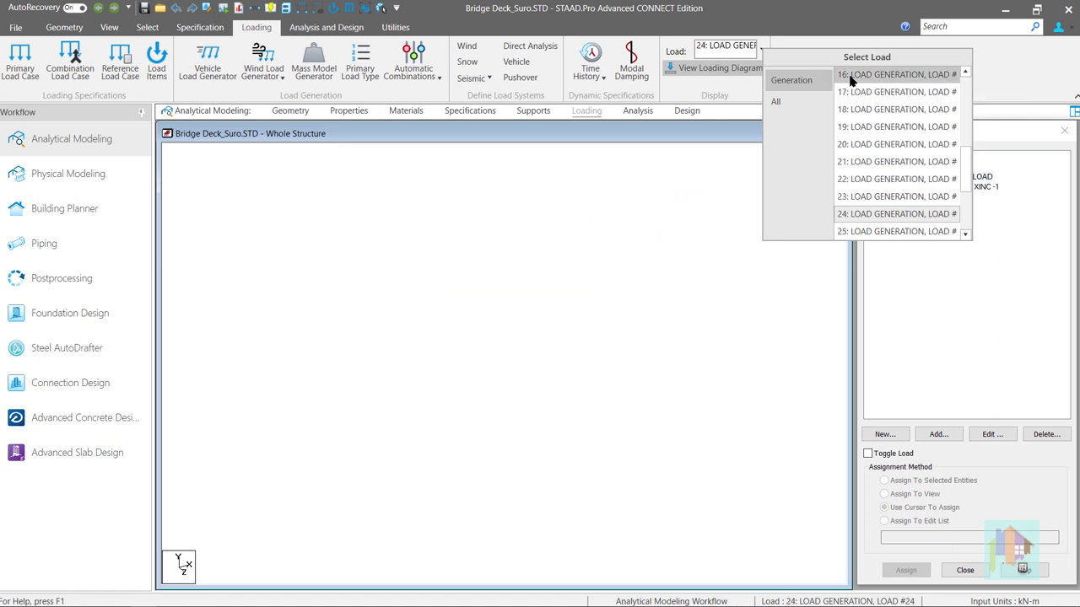
key("Down")
key("Down")
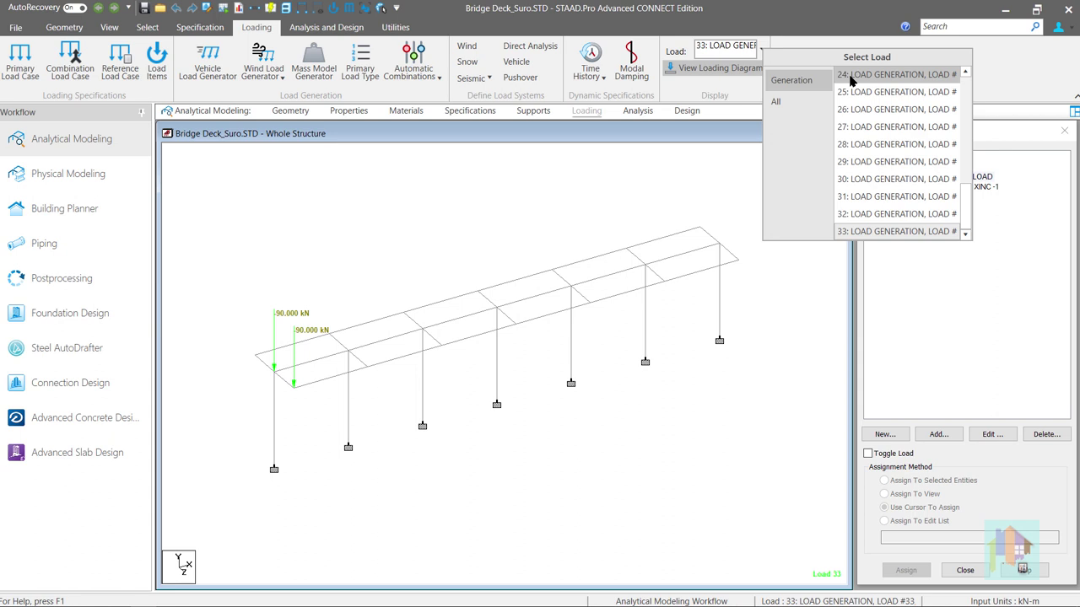
left_click(735, 167)
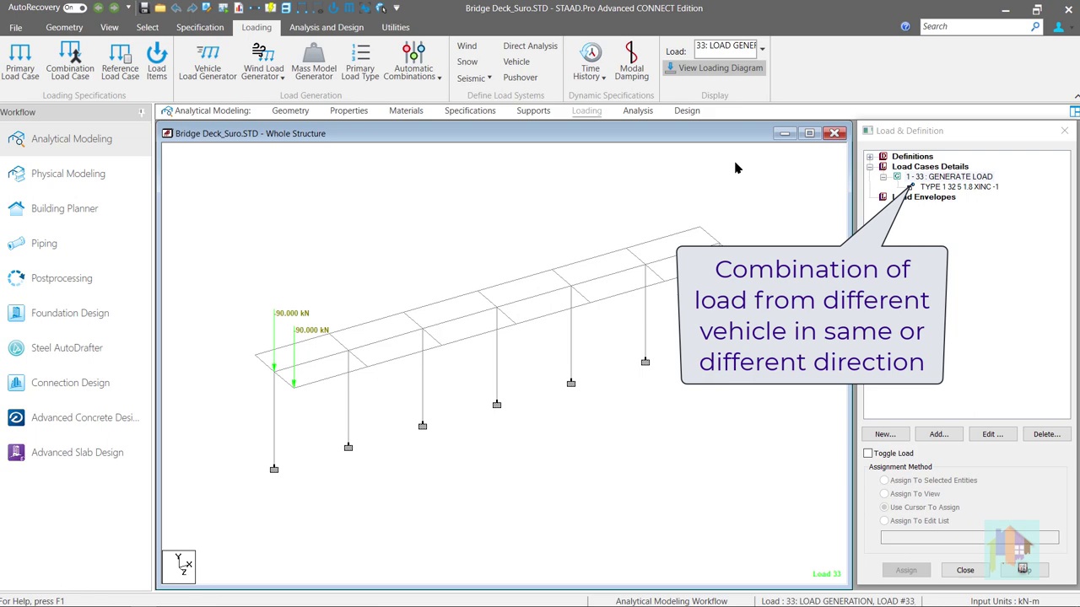
Uncomment the TYPE 1 -8 5 1.8 XINC 1 line in the input file and save it.
left_click(933, 177)
left_click(208, 8)
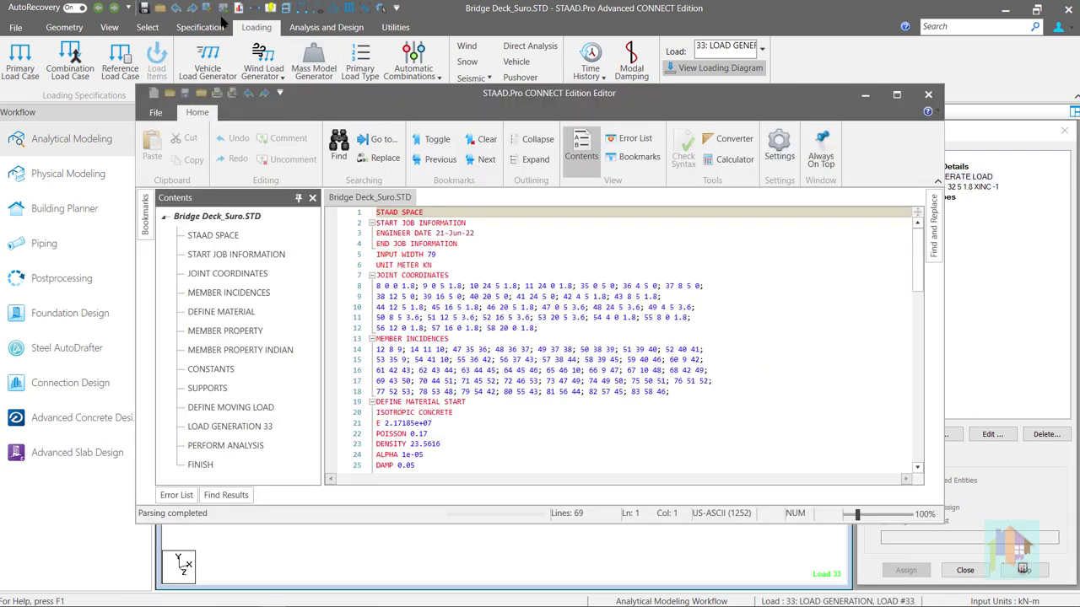
scroll(528, 352, "down", 12)
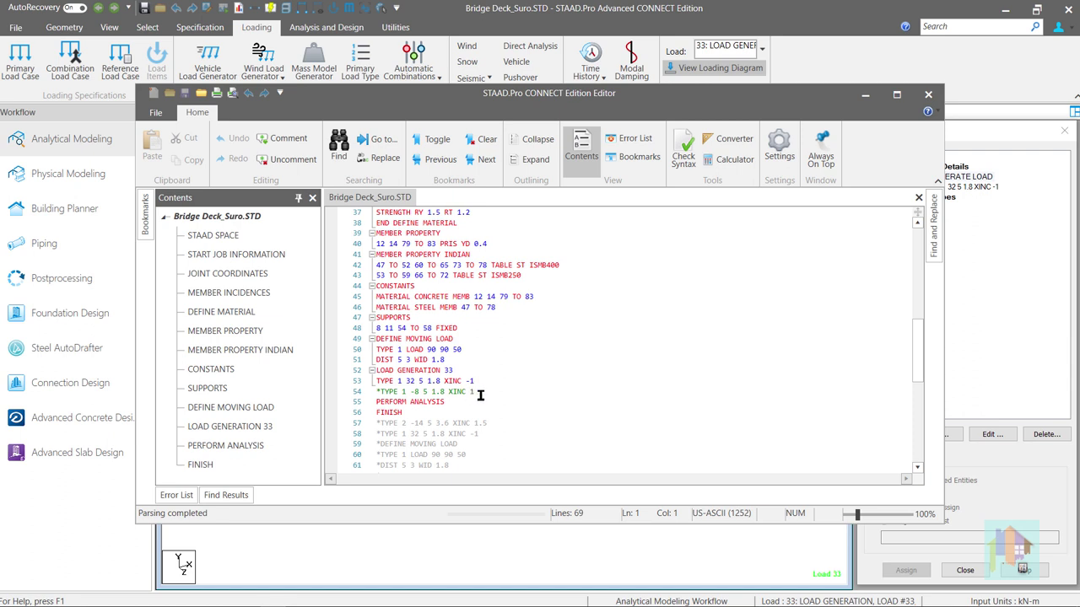
left_click(474, 393)
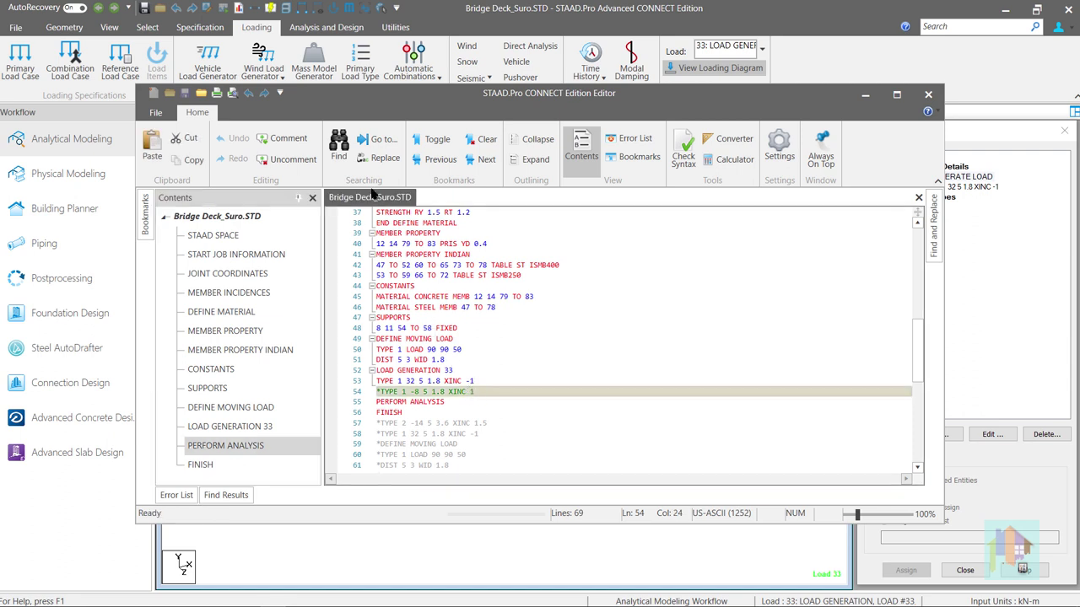
left_click(287, 160)
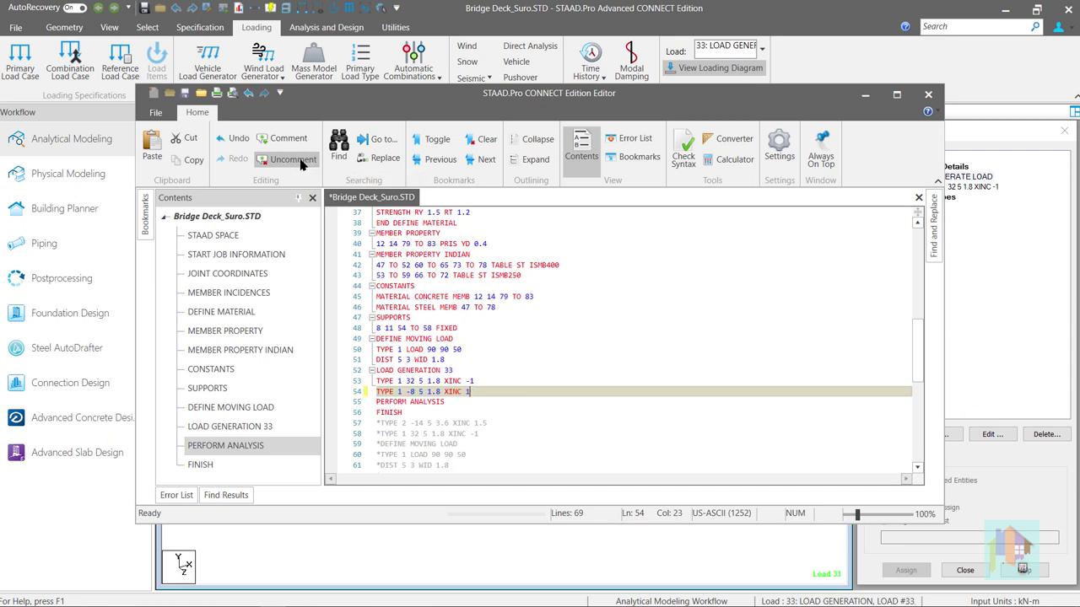
left_click(186, 92)
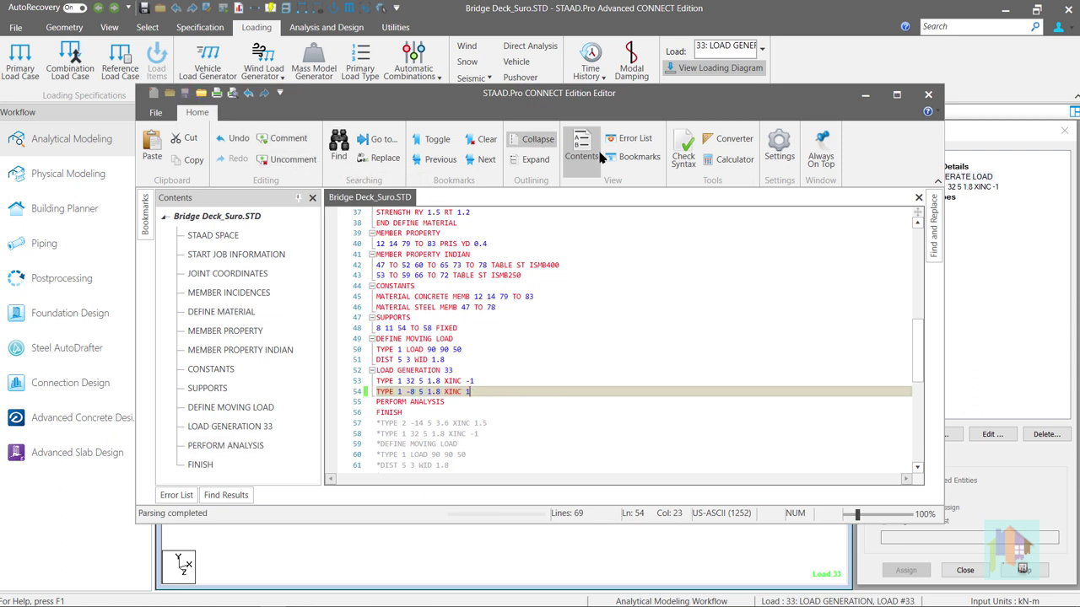
left_click(928, 94)
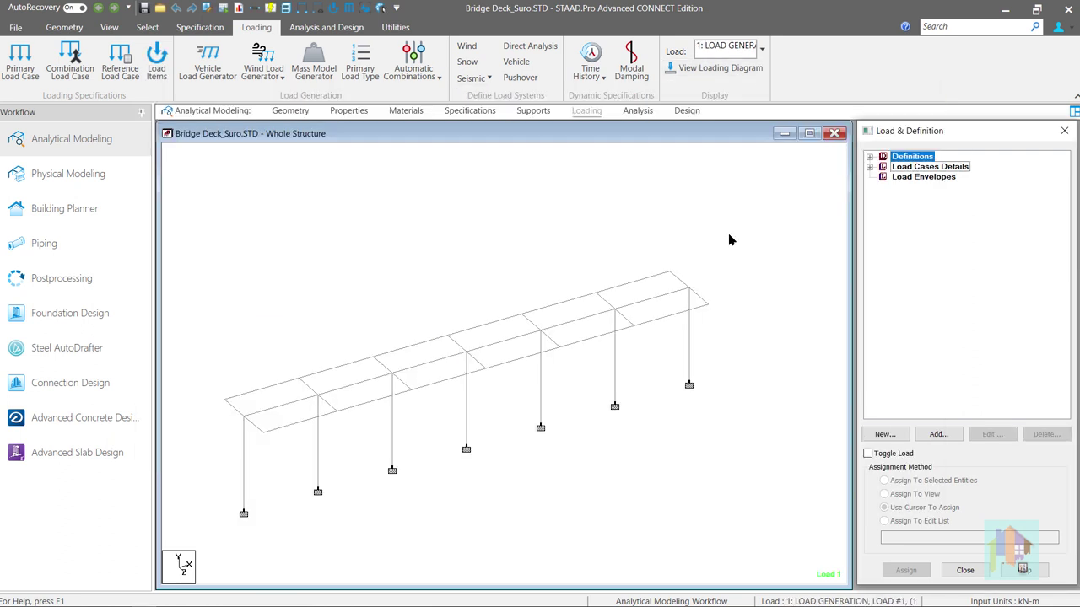
Expand the 1-33 load case details and display load 1's 50 kN wheel loads at both deck ends.
left_click(870, 167)
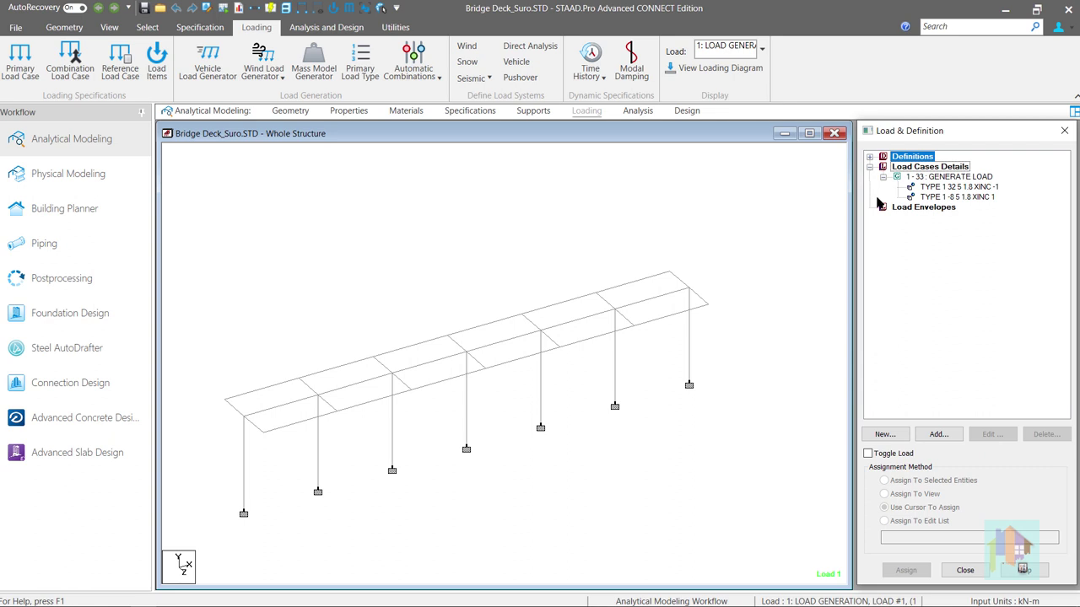
left_click(740, 74)
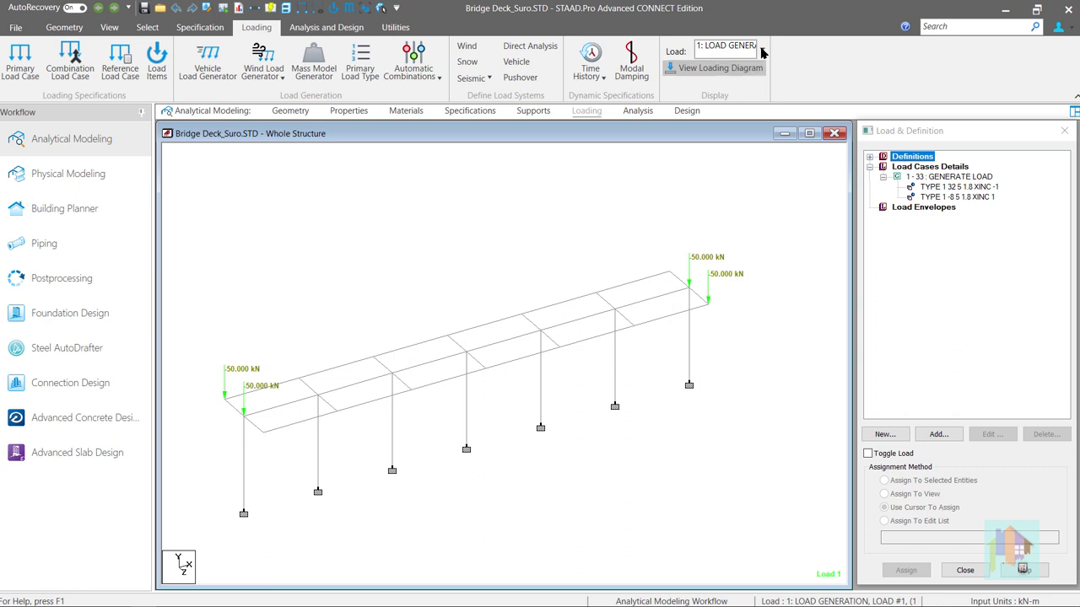
left_click(763, 54)
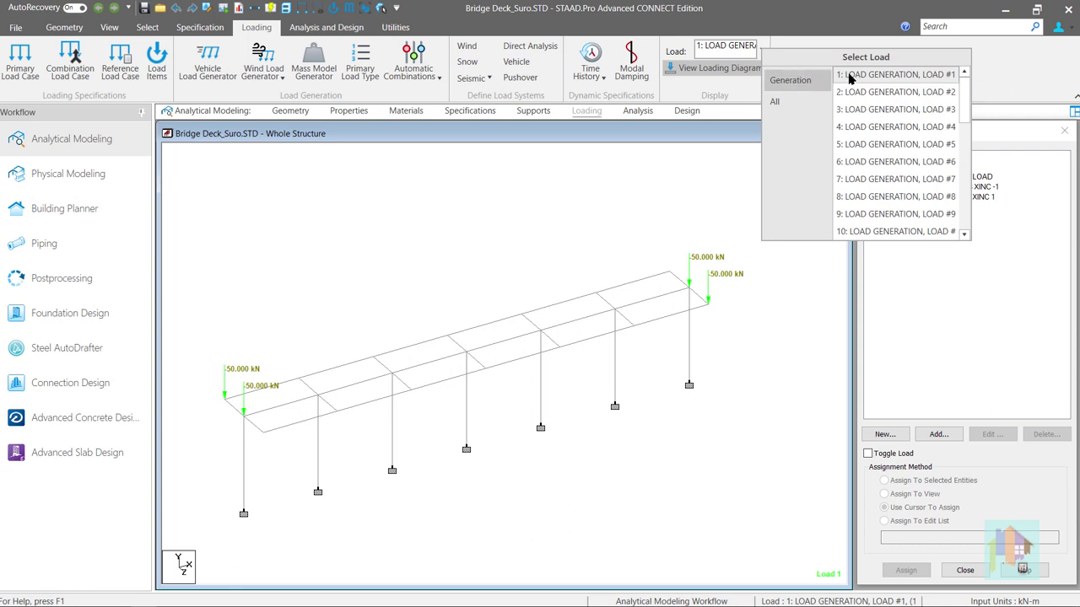
Step through the generated loads from case 4 onward to watch the truck cross the deck.
key("Down")
key("Down")
key("Down")
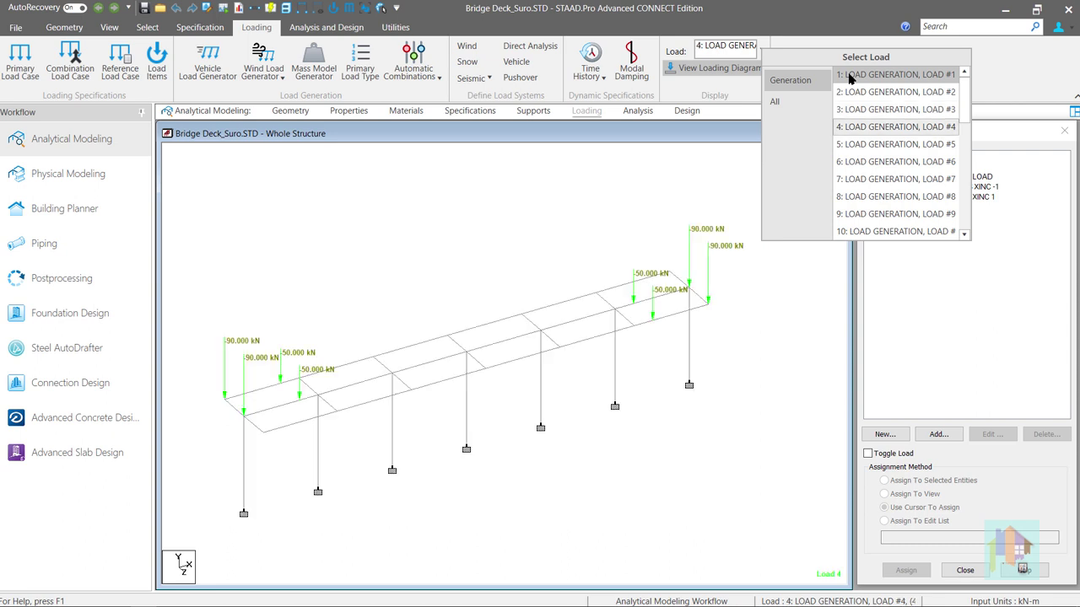
key("Down")
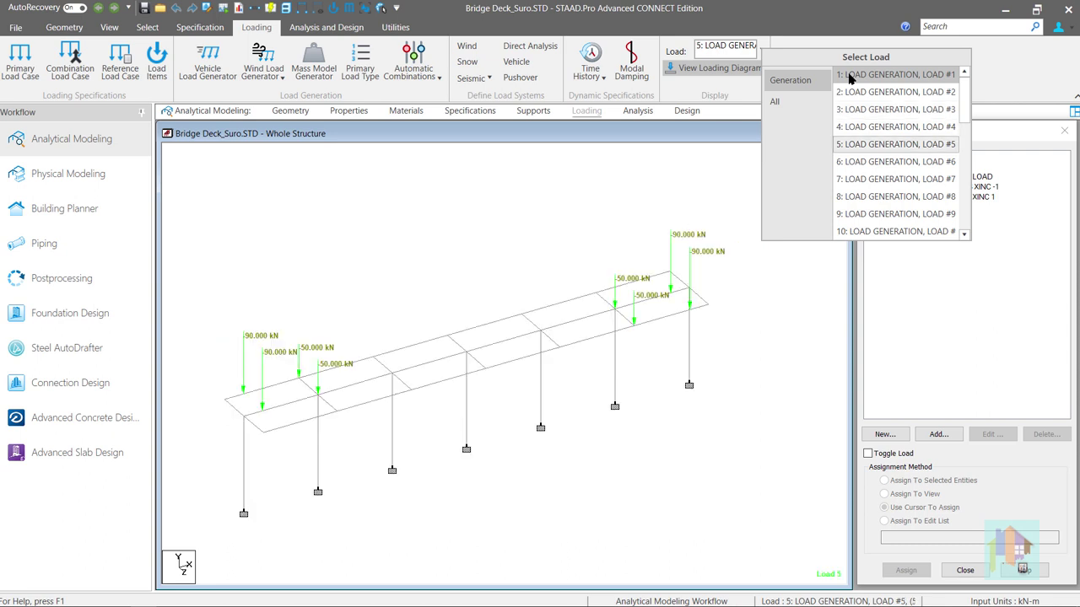
key("Down")
key("Down")
key("Down")
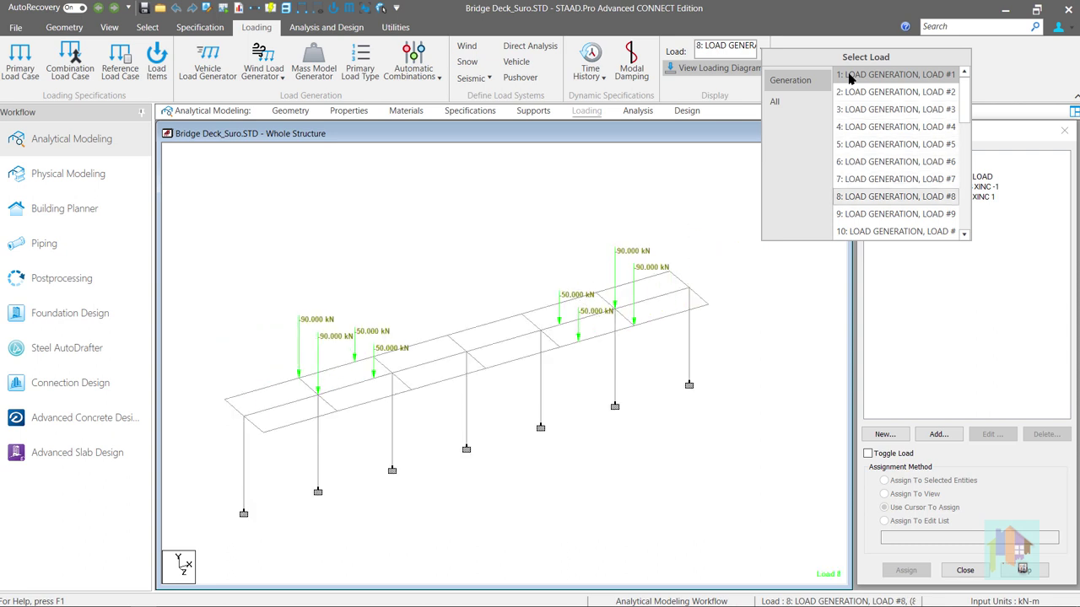
key("Down")
key("Down")
key("Down")
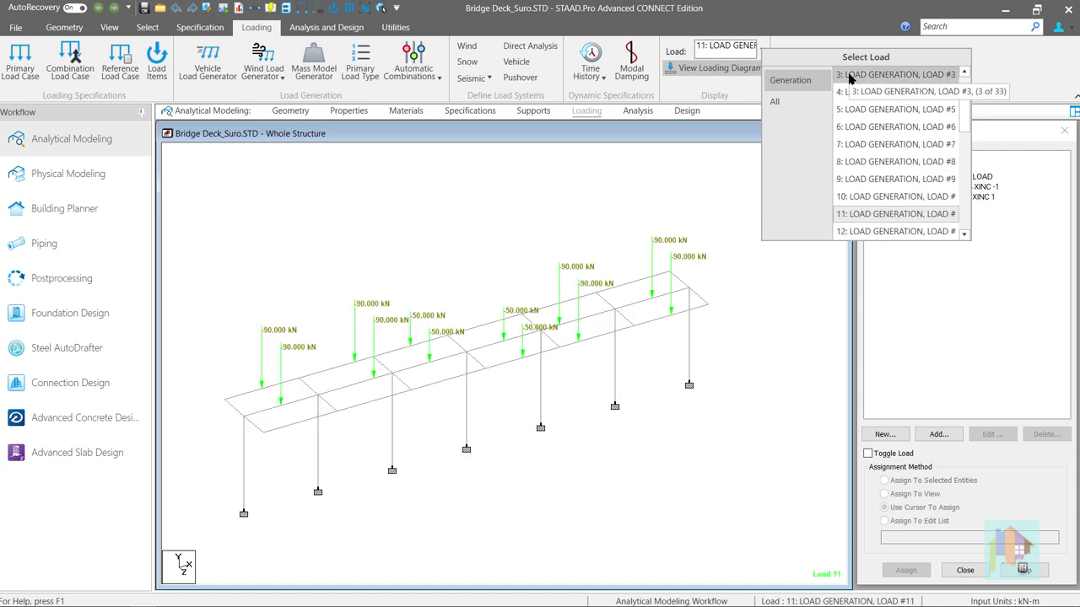
key("Down")
key("Down")
key("Down")
key("Down")
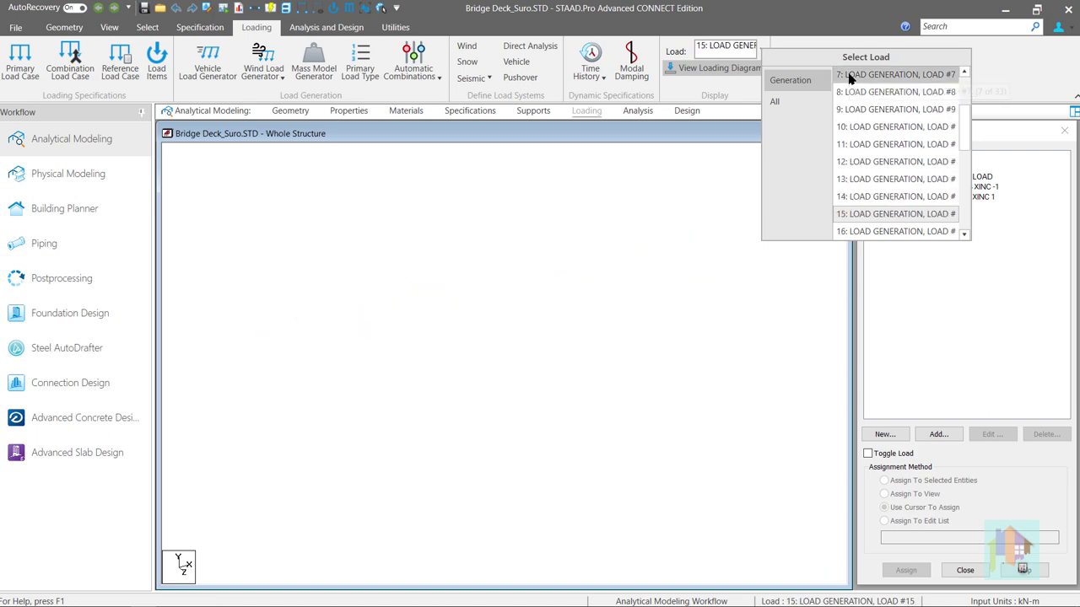
key("Down")
key("Down")
key("Down")
key("Down")
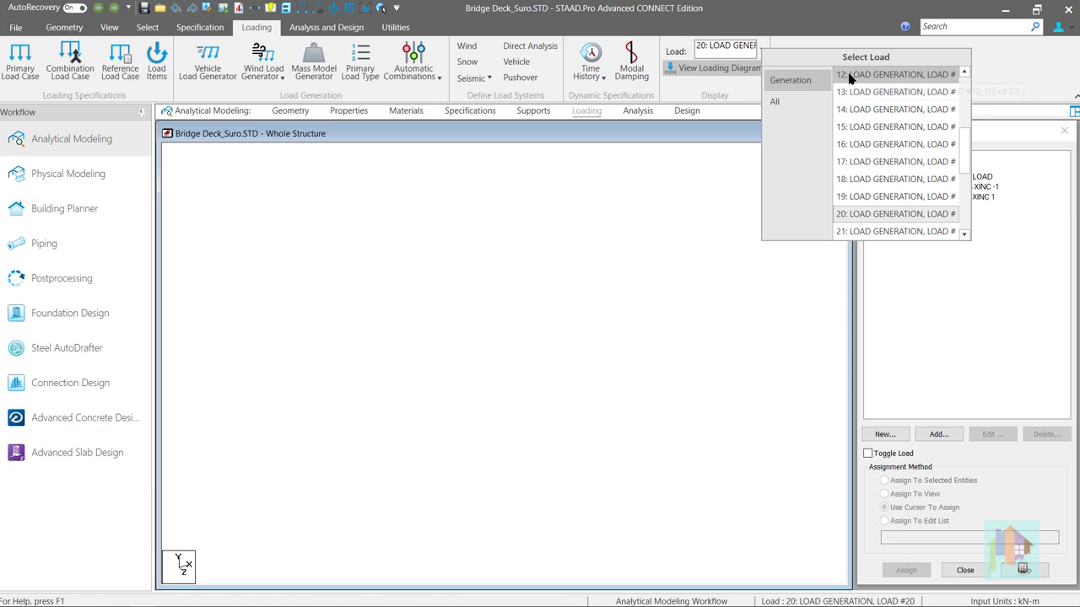
scroll(850, 77, "down", 6)
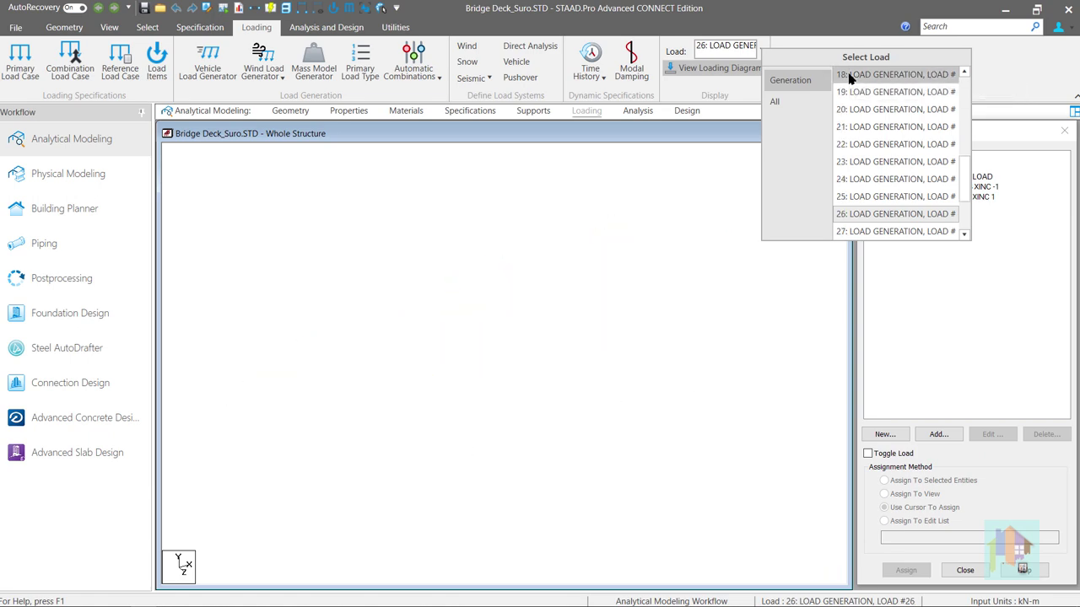
scroll(850, 77, "down", 7)
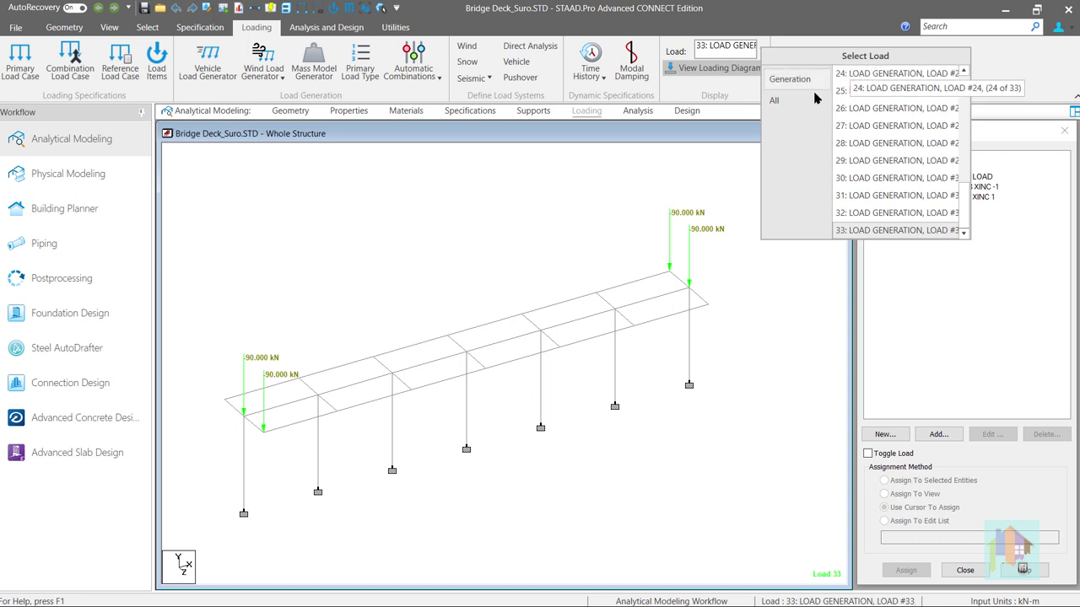
Close the generated-load list so load 1 shows with only the TYPE 1 -8 5 1.8 XINC 1 vehicle.
left_click(684, 171)
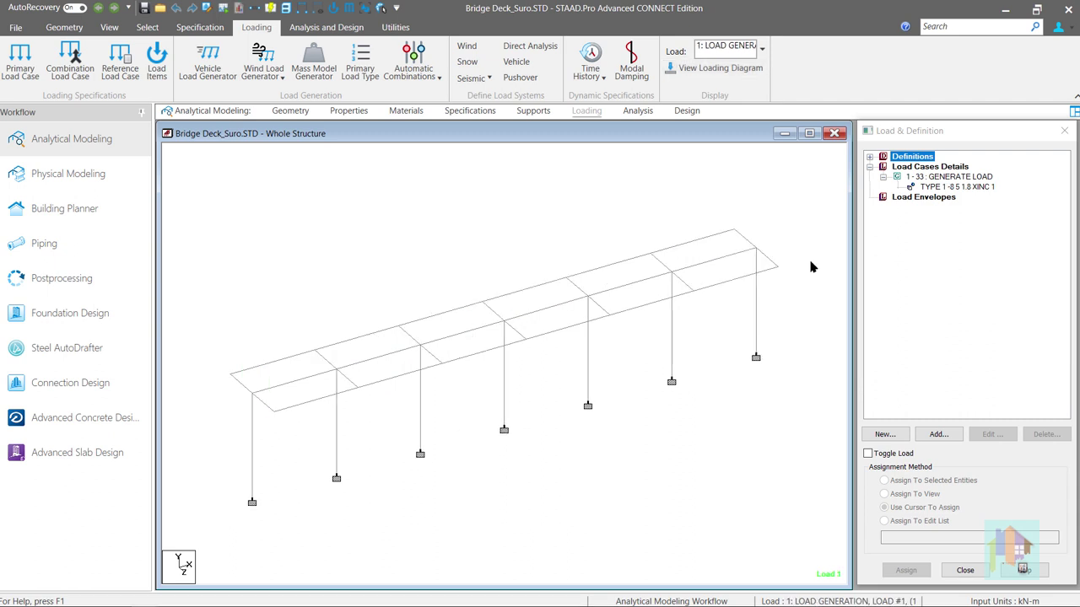
Start a new vehicle under Definitions > Vehicle Definitions.
left_click(868, 157)
left_click(883, 166)
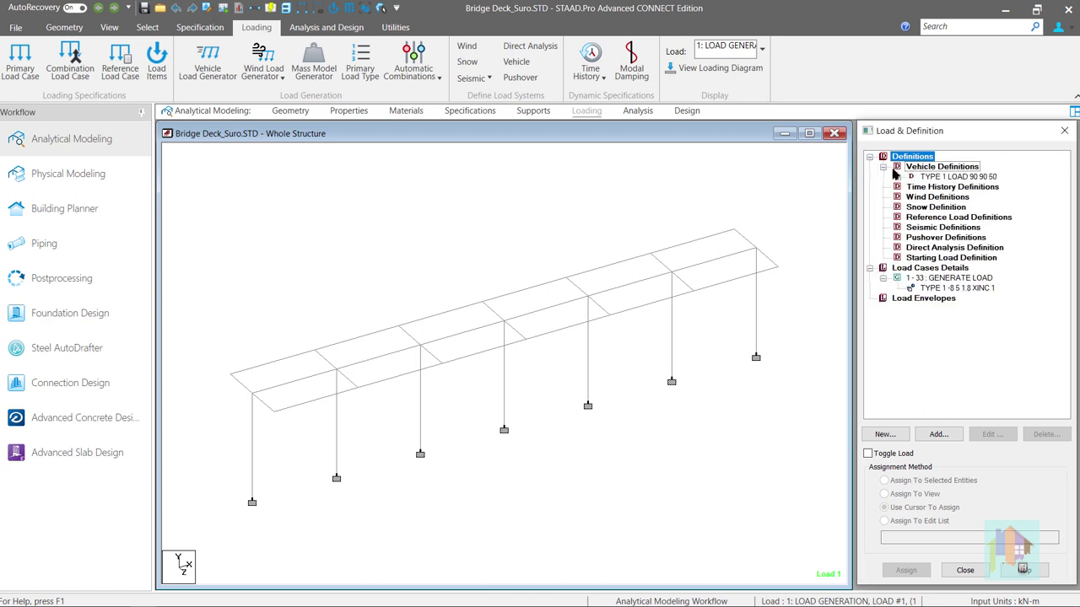
left_click(948, 169)
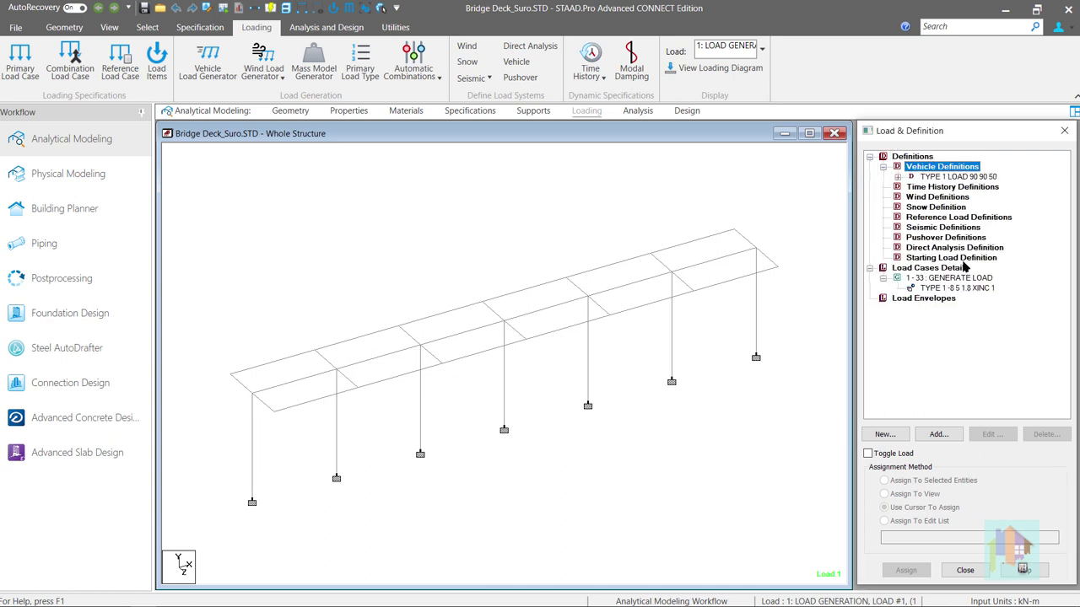
left_click(939, 435)
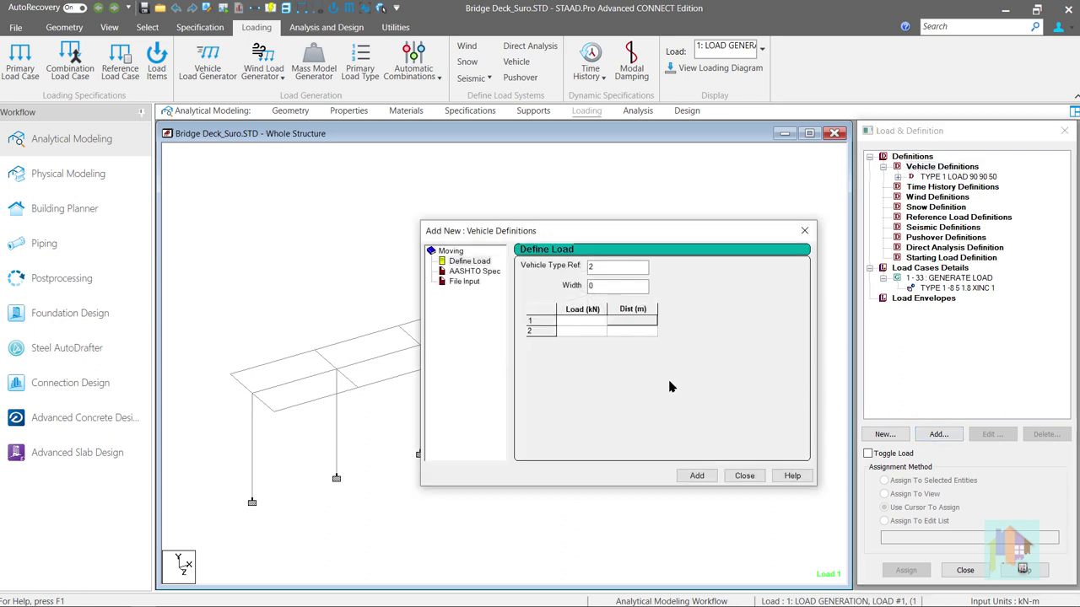
Define vehicle type 2 with two 40 kN axles 3 m apart and 1.8 m width.
left_click(576, 325)
type("40")
left_click(577, 334)
left_click(622, 334)
type("3")
double_click(590, 285)
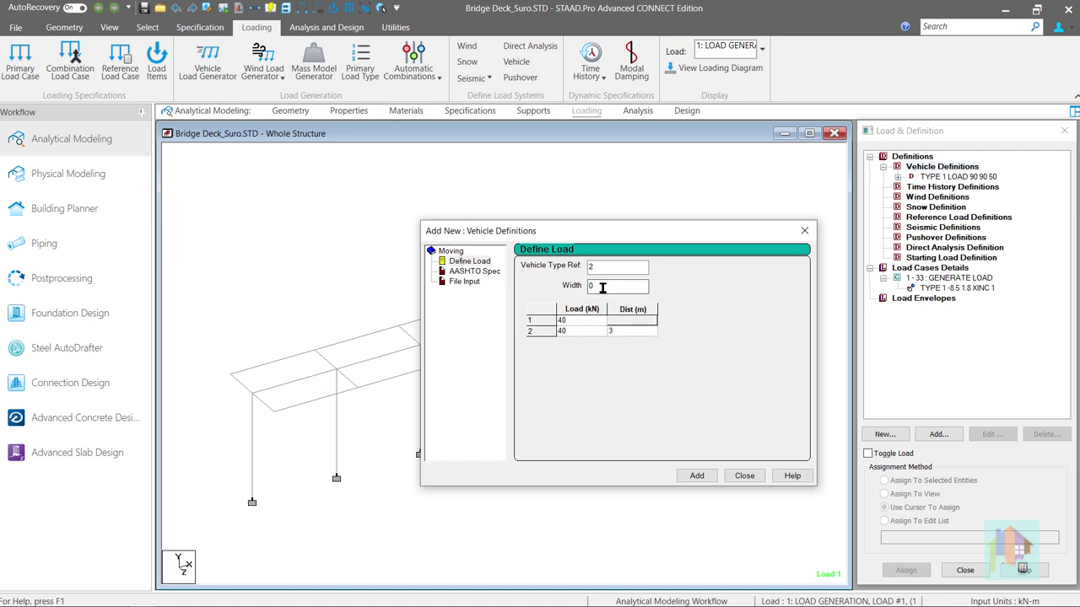
type("1.8")
left_click(696, 477)
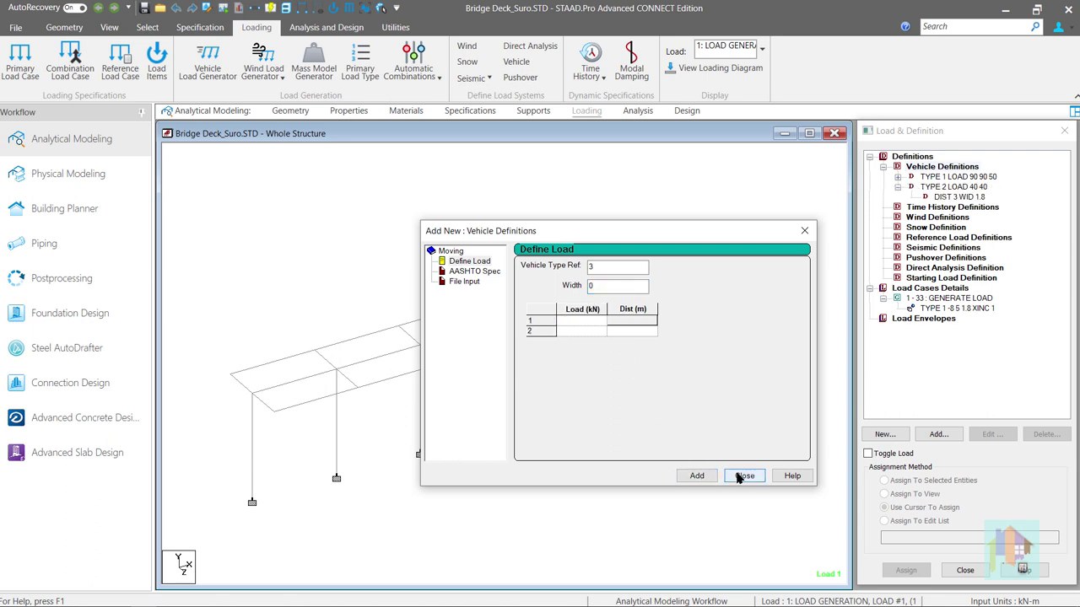
left_click(744, 477)
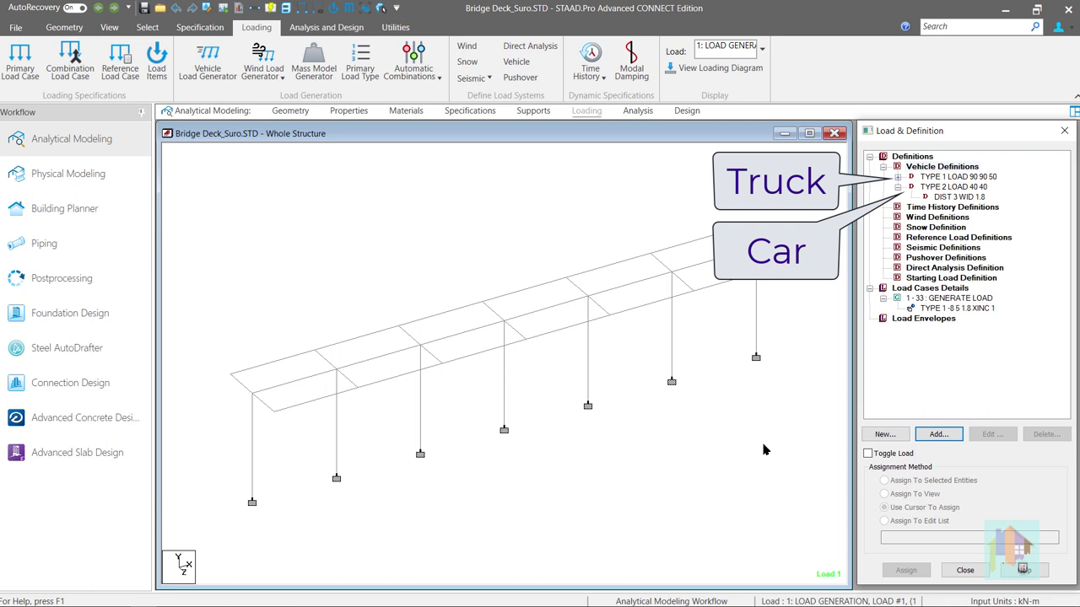
Add a new vehicle entry to the 1 - 33 GENERATE LOAD case, choosing vehicle type 2.
left_click(938, 300)
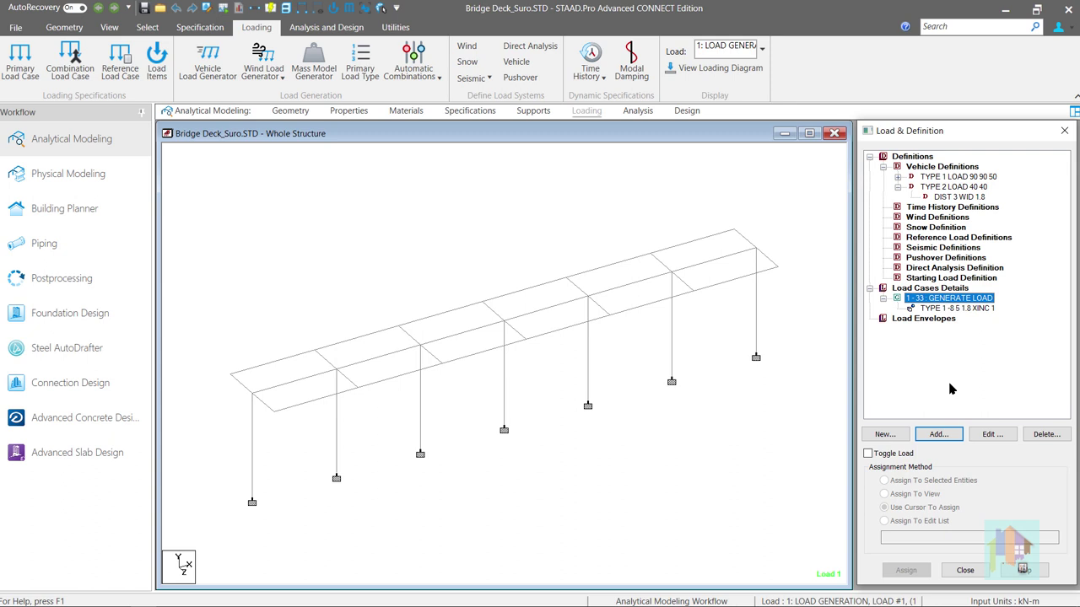
left_click(927, 437)
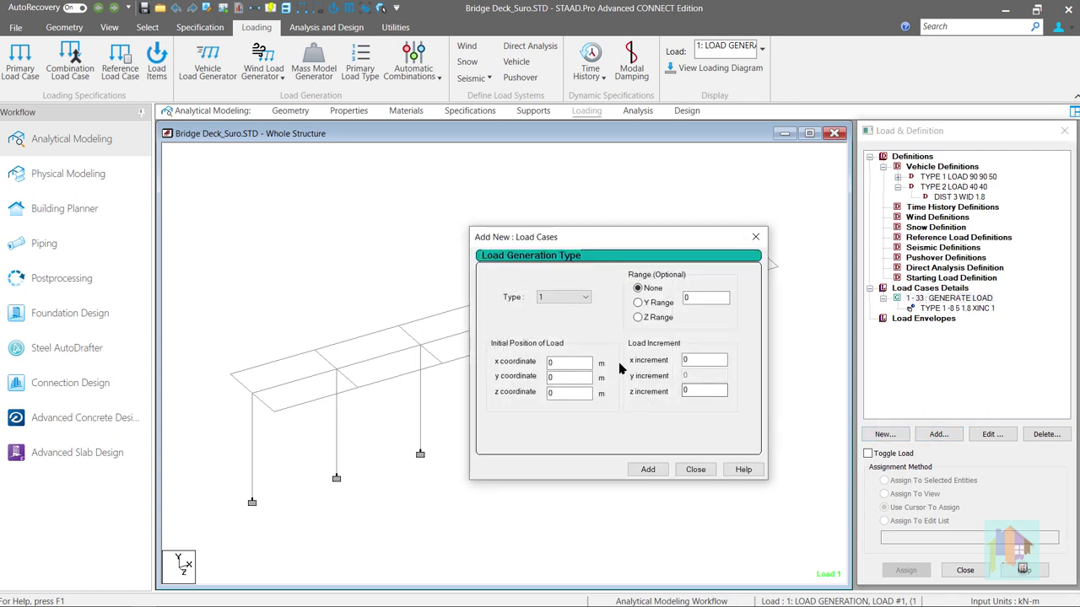
left_click(558, 297)
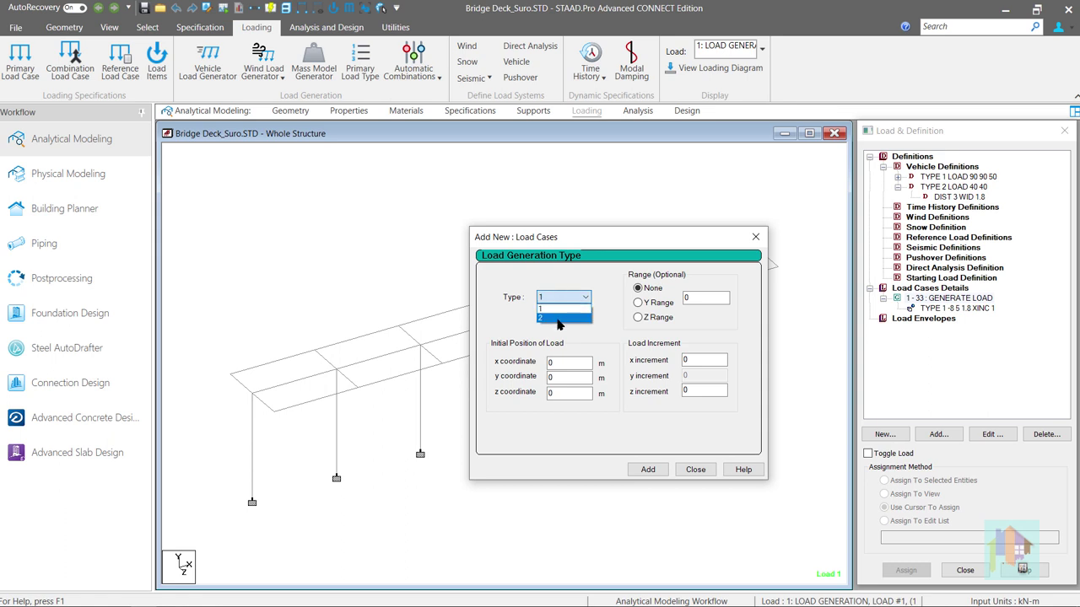
left_click(557, 319)
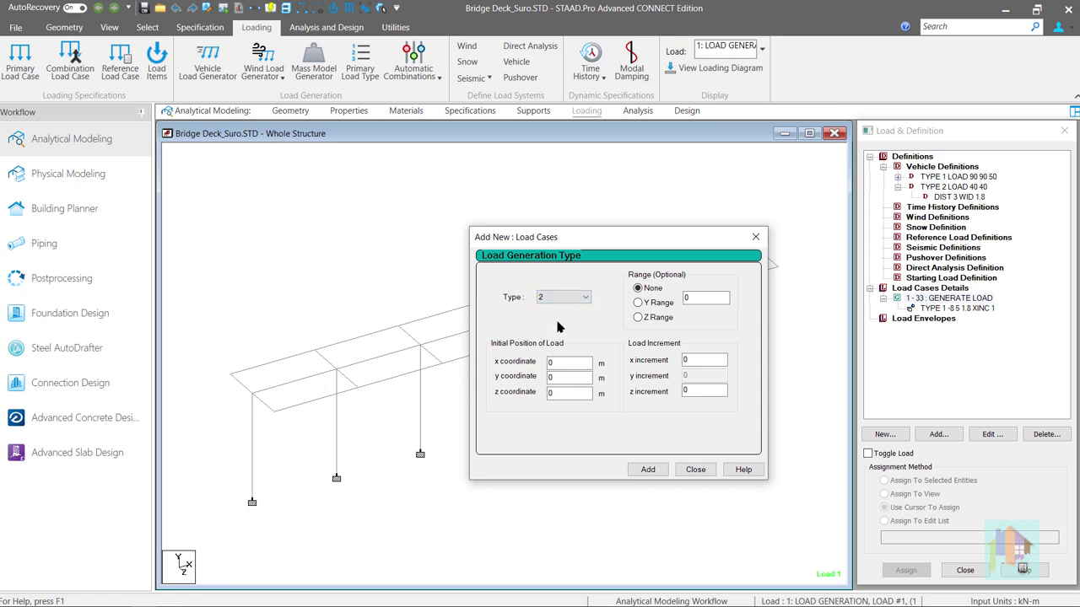
mouse_move(577, 245)
left_mouse_down()
mouse_move(741, 335)
mouse_move(784, 338)
left_mouse_up()
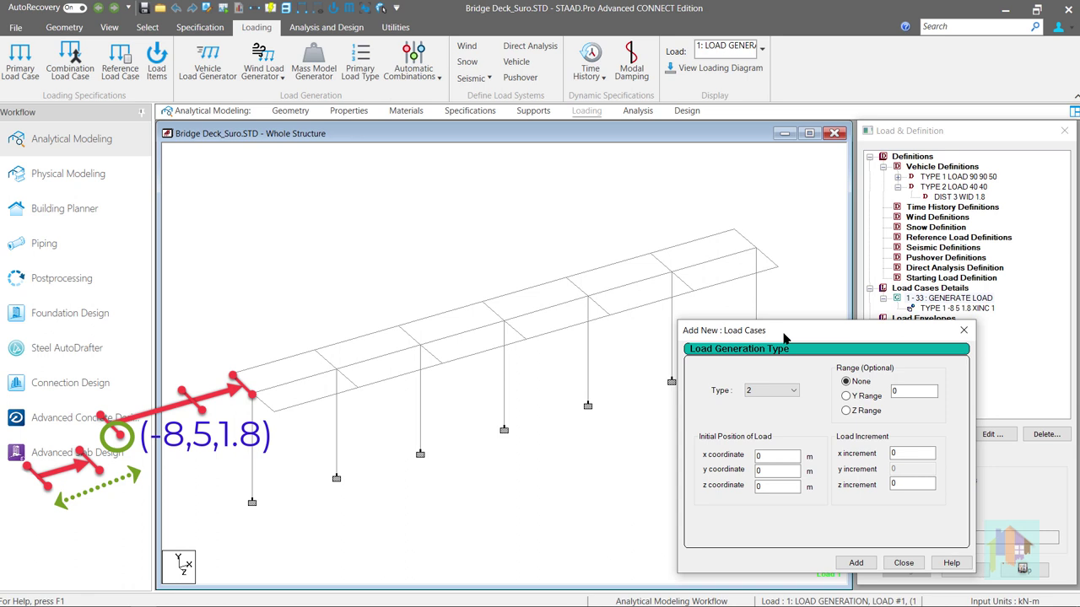
Place the car at x -14, y 5, z 3.6 with a 1 m x increment and add it.
double_click(759, 455)
type("-14")
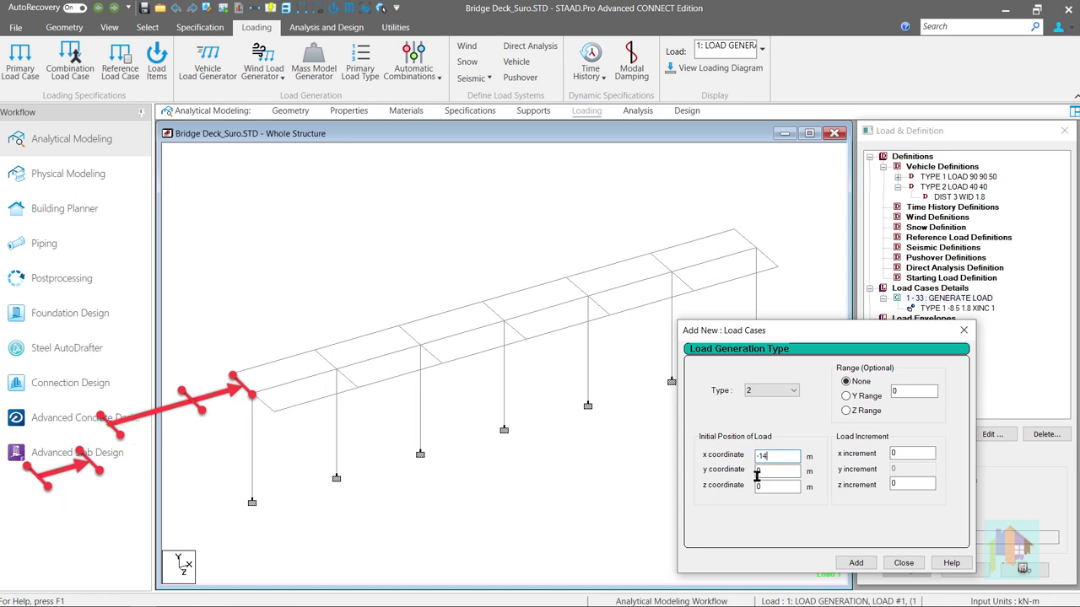
double_click(770, 487)
type("3.6")
double_click(757, 471)
type("5")
double_click(905, 455)
type("1")
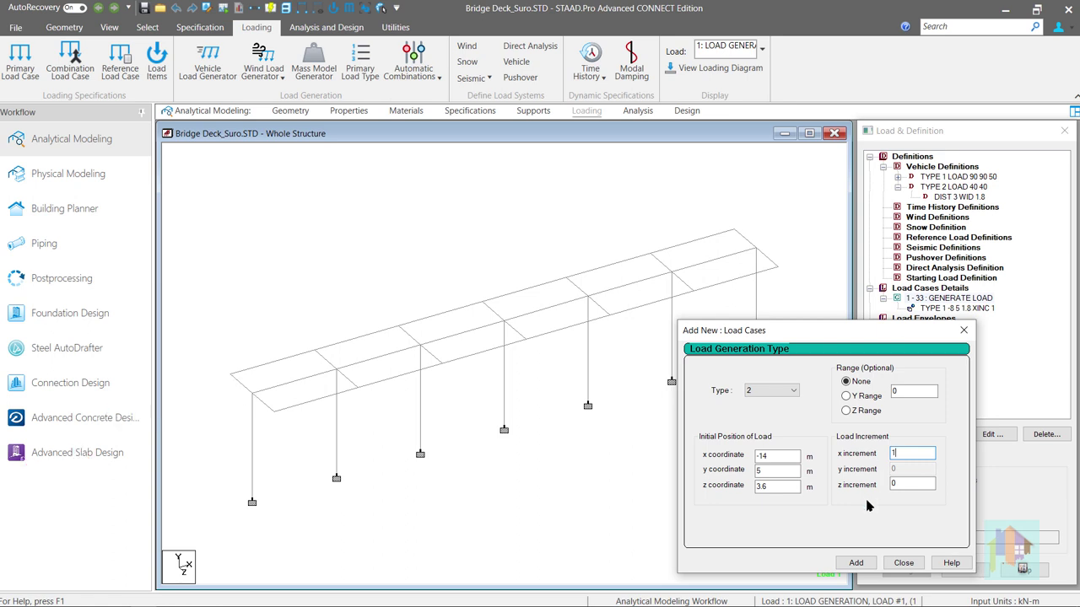
left_click(856, 563)
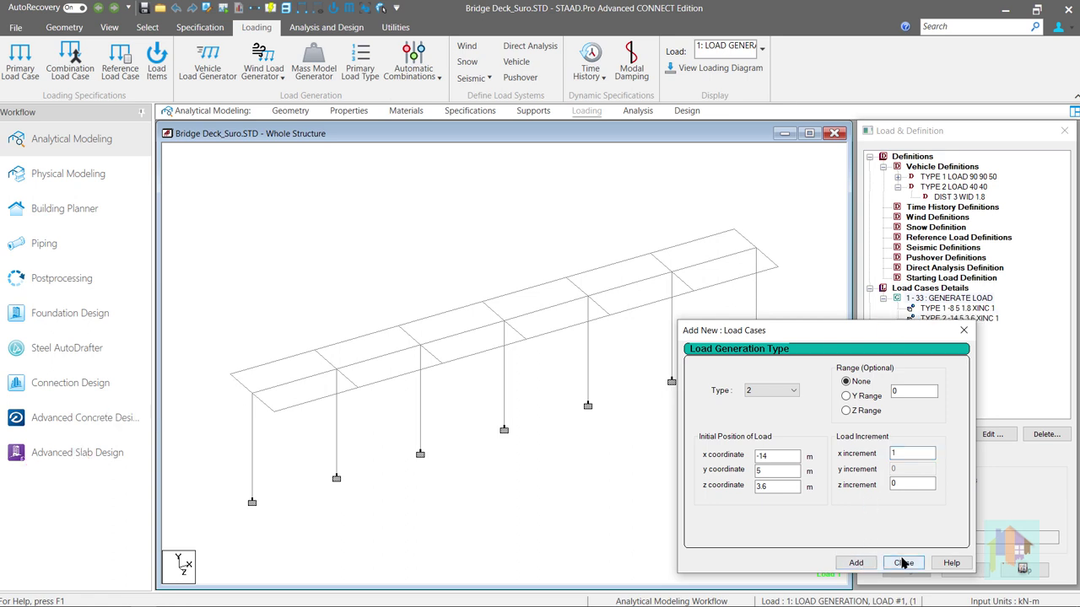
Close the load case dialog and display the vehicle load arrows on the deck.
left_click(903, 562)
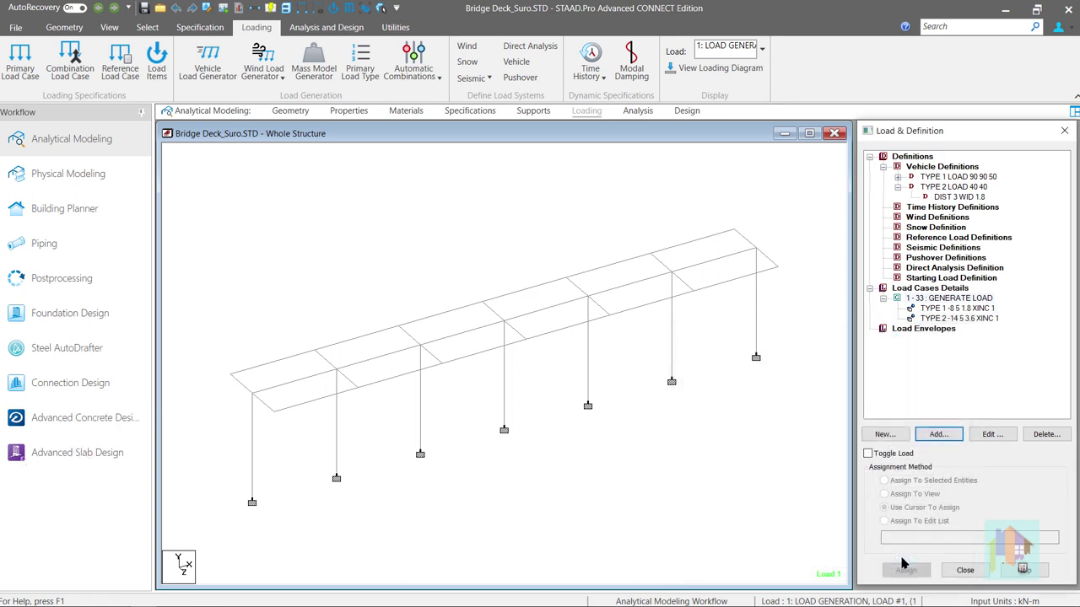
left_click(727, 75)
left_click(761, 49)
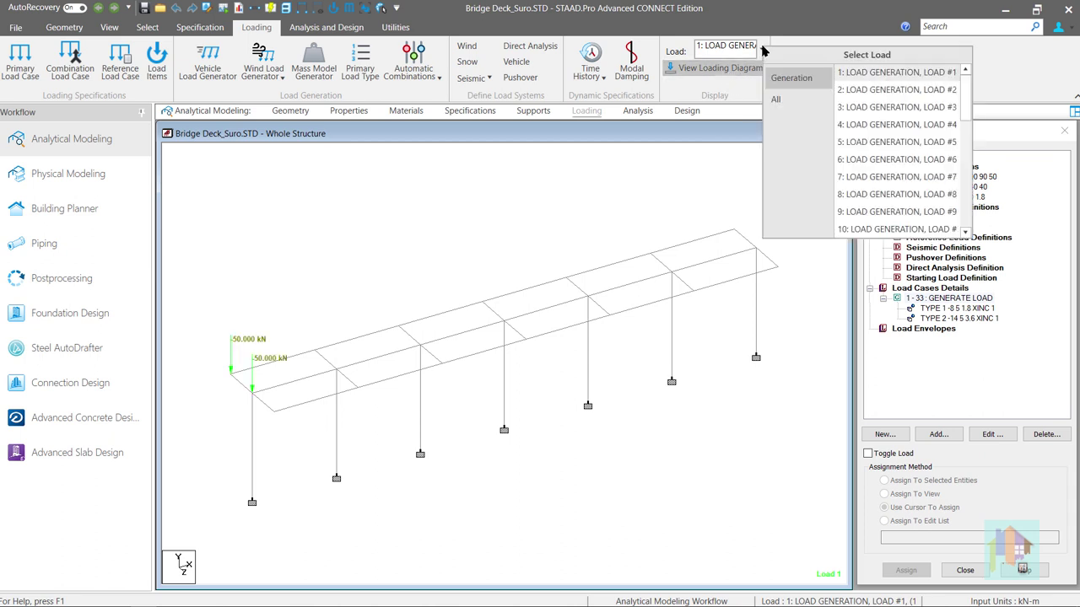
Step through generated loads 2 to 33 to watch the truck and car cross the deck.
key("Down")
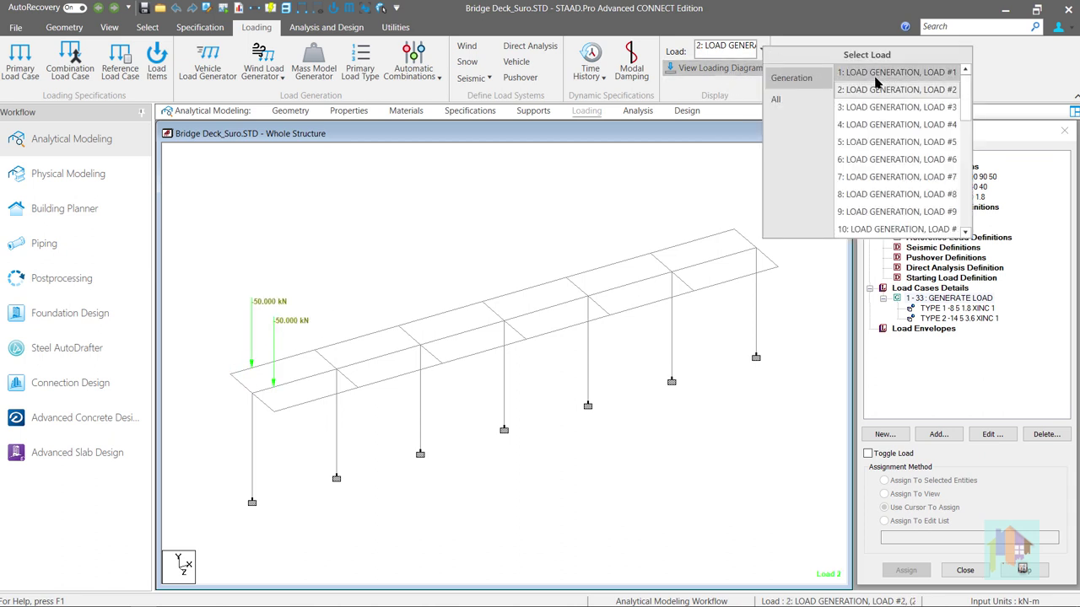
key("Down")
key("Down")
key("Down")
key("Down")
key("Down")
key("Down")
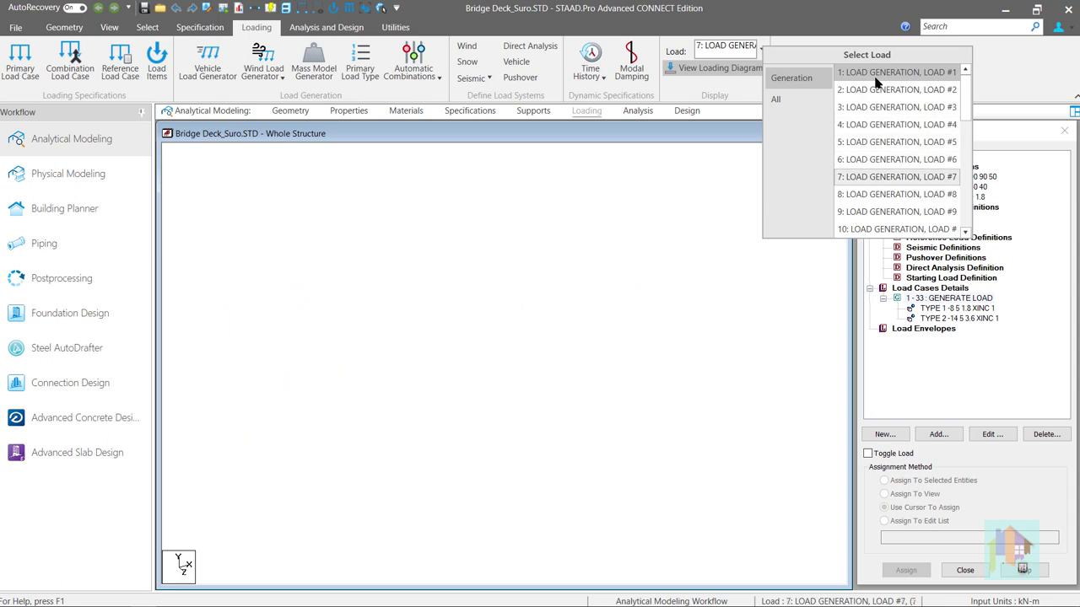
key("Down")
key("Down")
key("Down")
key("Down")
key("Down")
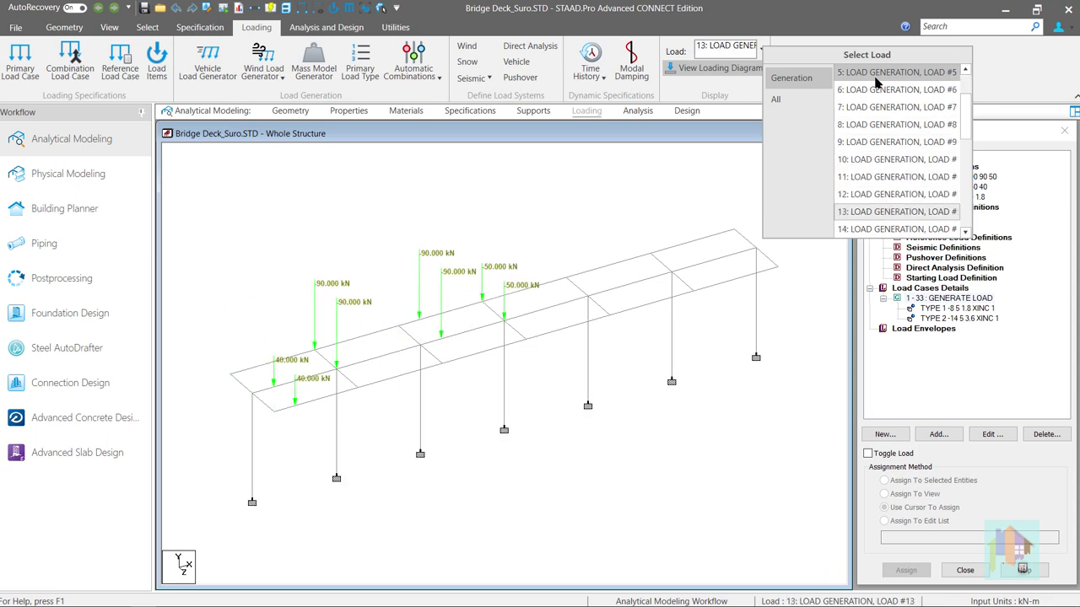
key("Down")
key("Down")
key("Down")
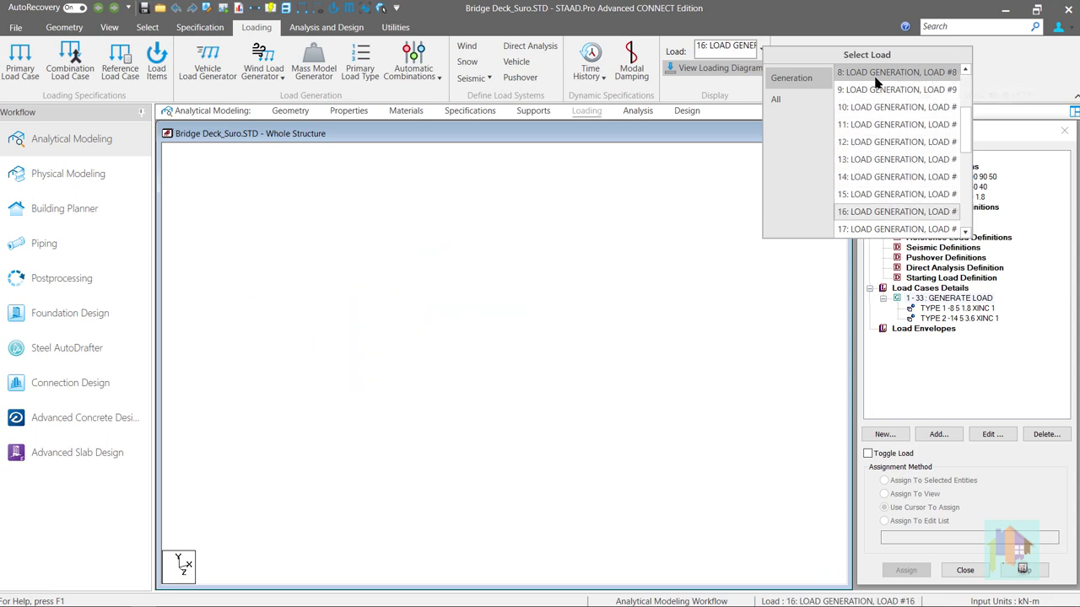
key("Down")
key("Down")
key("Down")
key("Down")
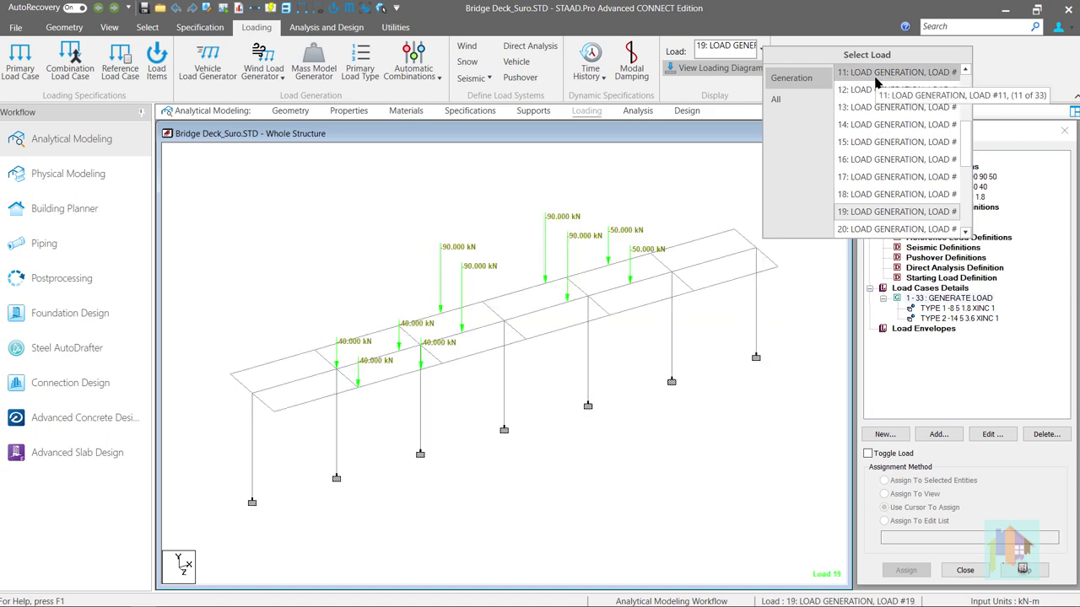
key("Down")
key("Down")
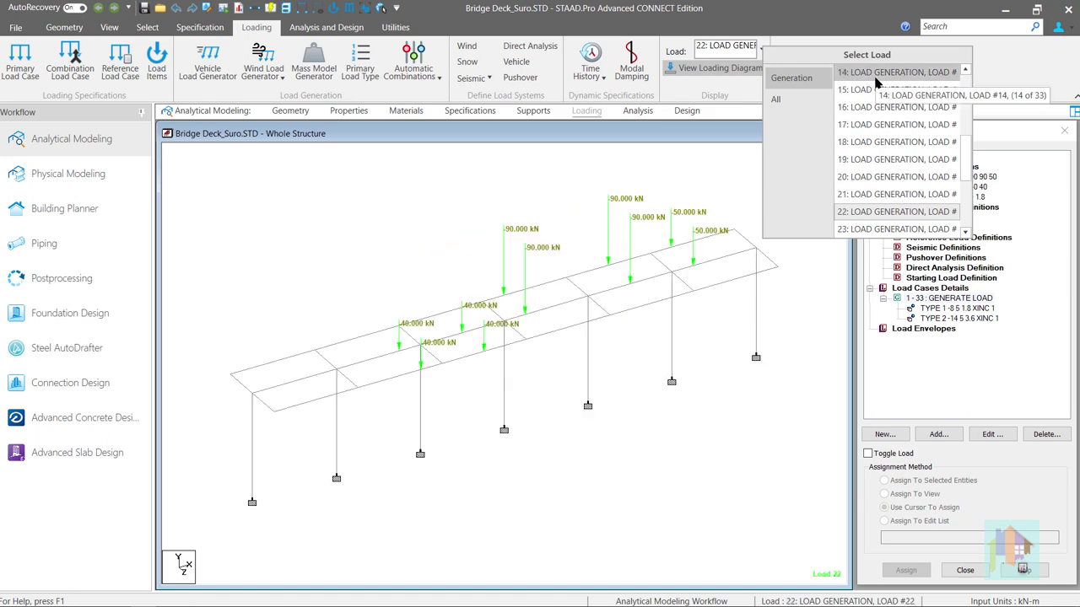
key("Down")
key("Down")
key("Down")
key("Down")
key("Down")
key("Down")
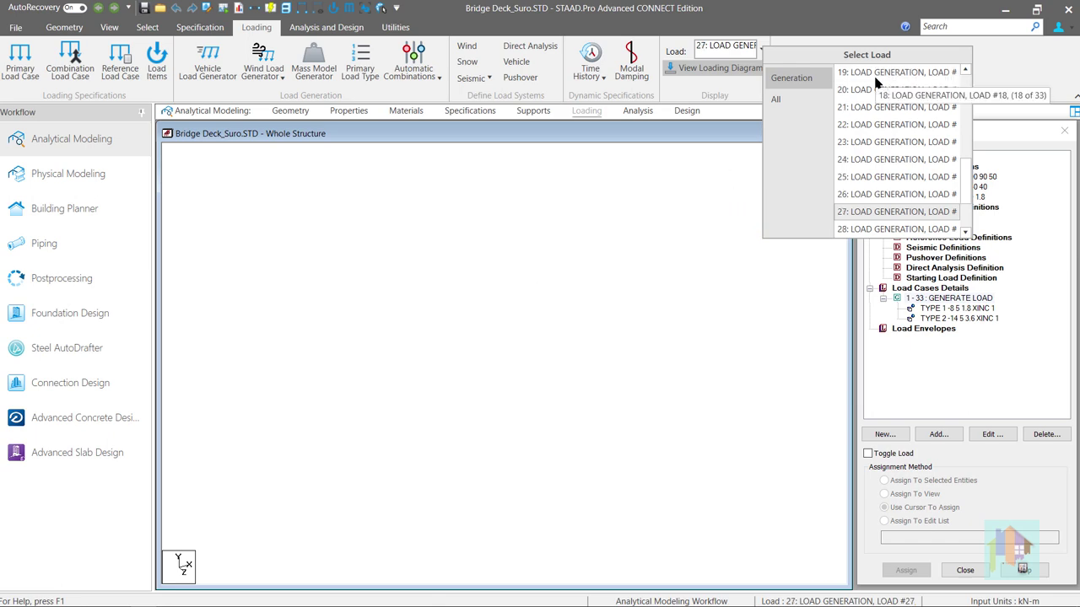
key("Down")
key("Down")
key("Down")
key("Down")
key("Down")
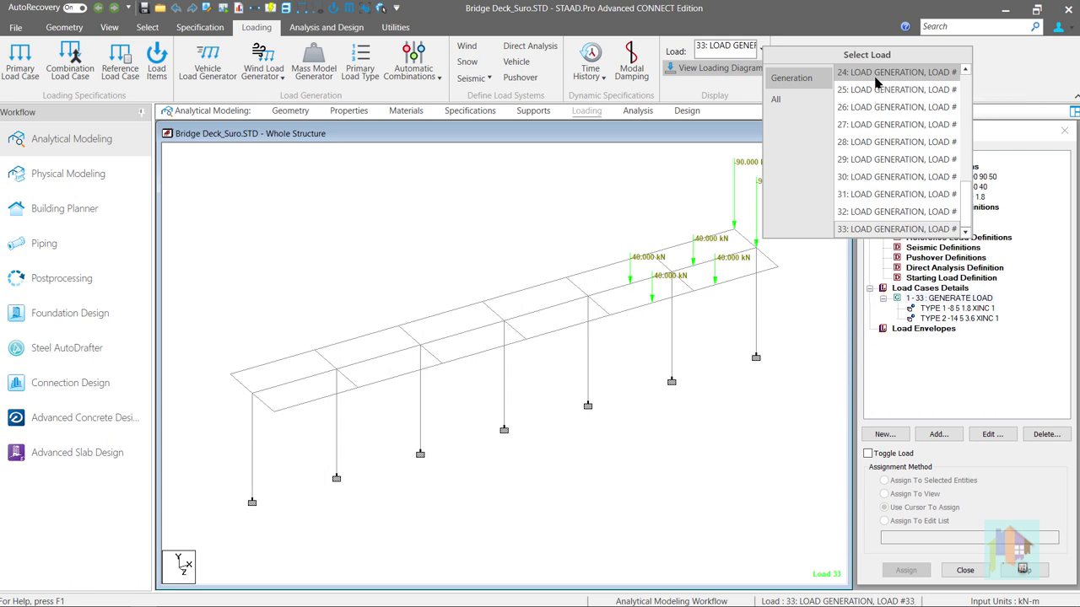
left_click(823, 300)
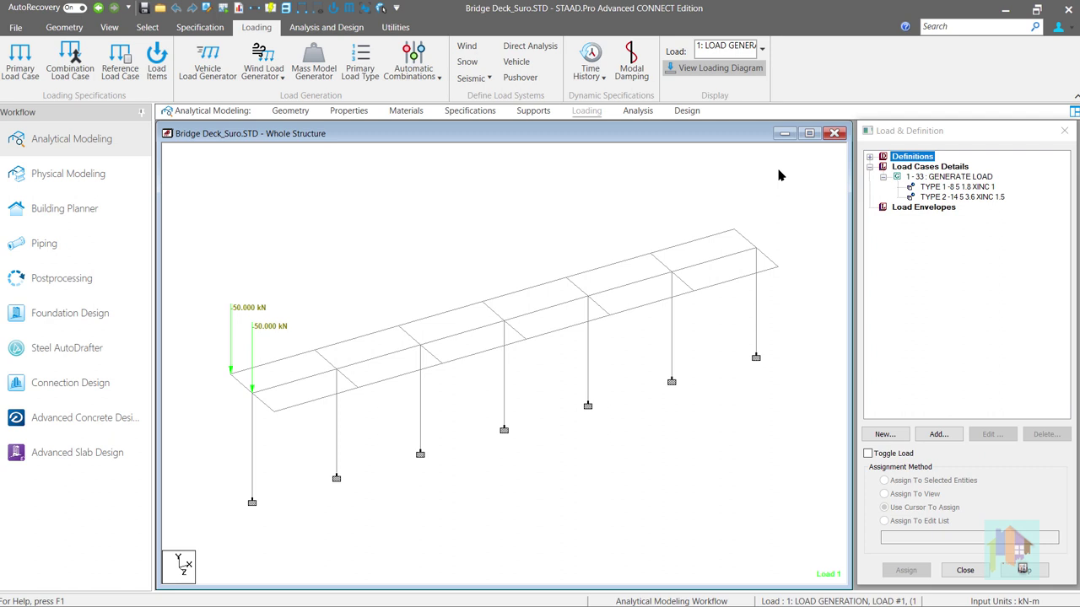
Select the TYPE 2 generation entry and step through loads 1 to 33, ending at the deck's far end.
left_click(934, 199)
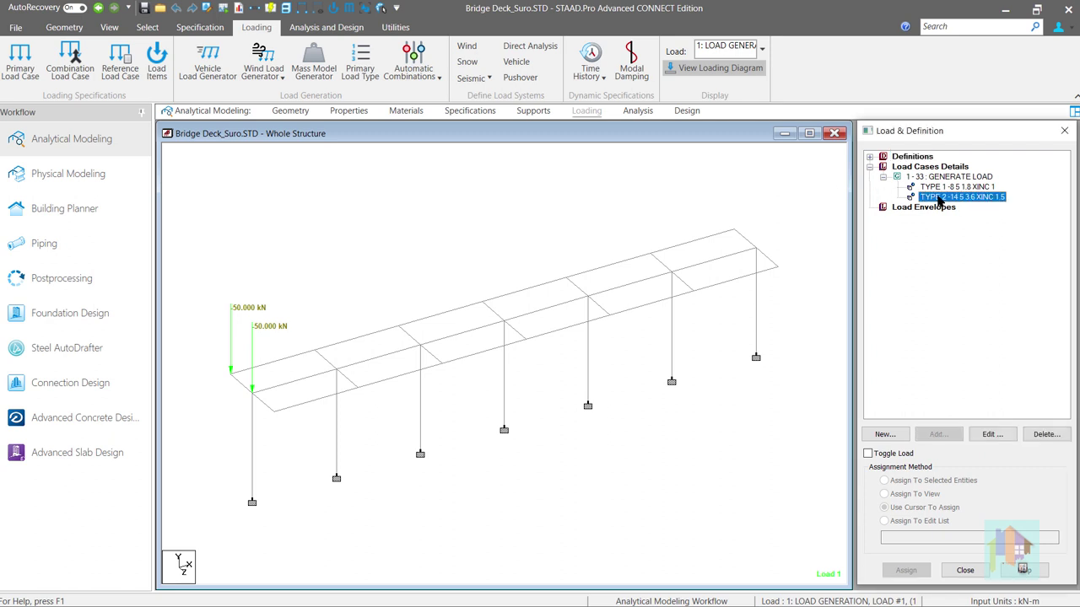
left_click(762, 49)
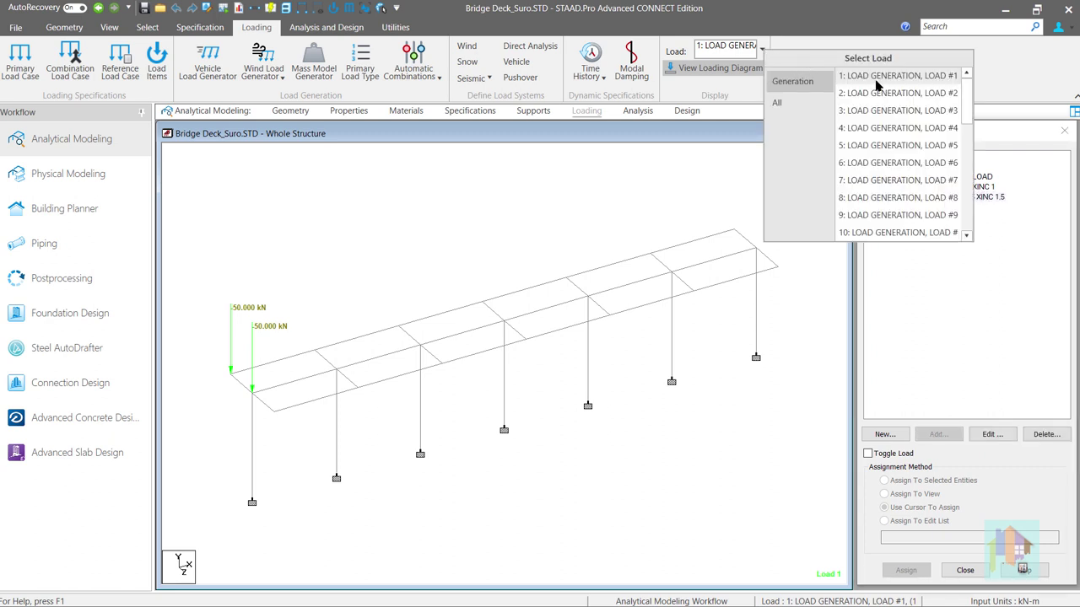
key("Down")
key("Down")
key("Down")
key("Down")
key("Down")
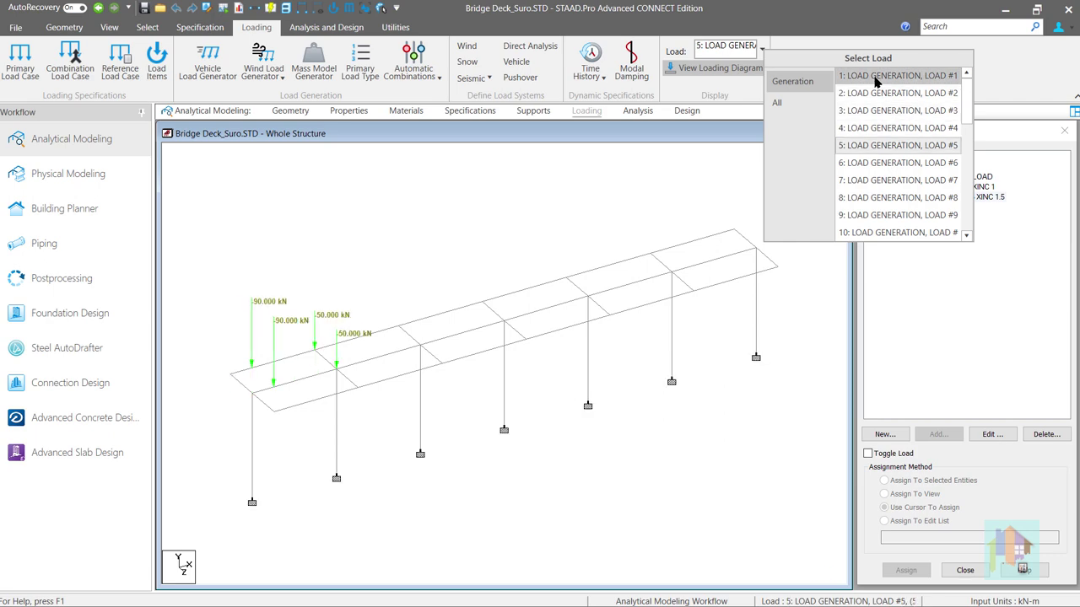
key("Down")
key("Down")
key("Down")
key("Down")
key("Down")
key("Down")
key("Down")
key("Down")
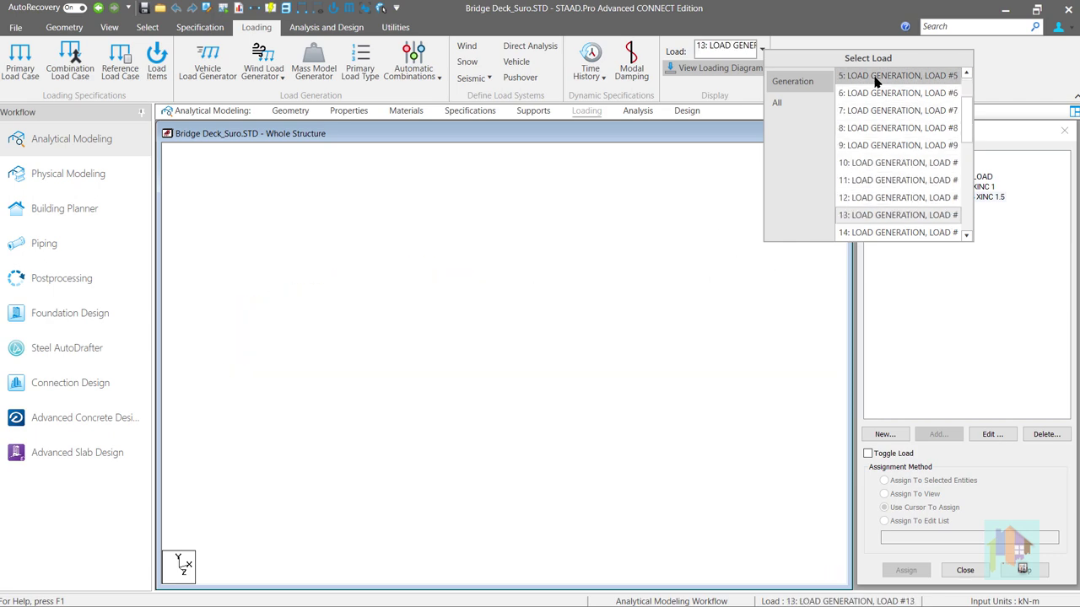
key("Down")
key("Down")
key("Down")
key("Down")
key("Down")
key("Down")
key("Down")
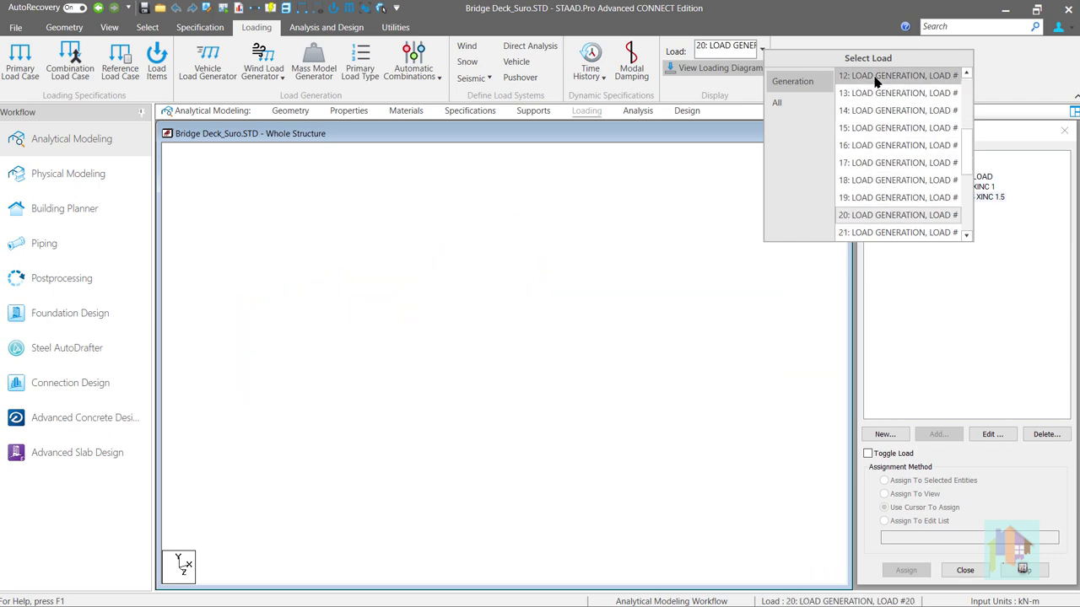
key("Down")
key("Down")
key("Down")
key("Down")
key("Down")
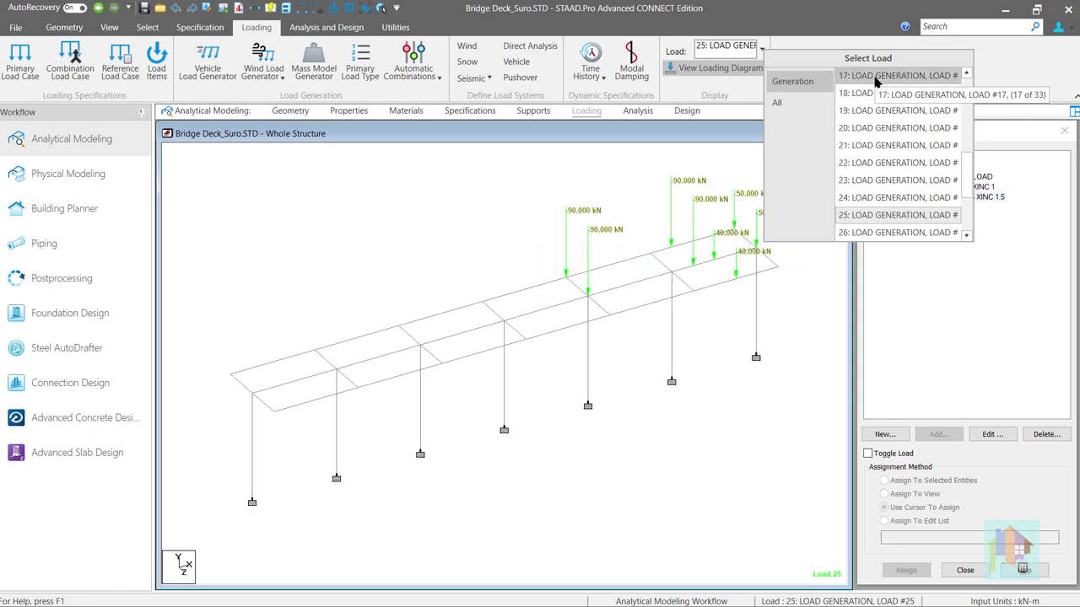
key("Down")
key("Down")
key("Down")
key("Down")
key("Down")
key("Down")
key("Down")
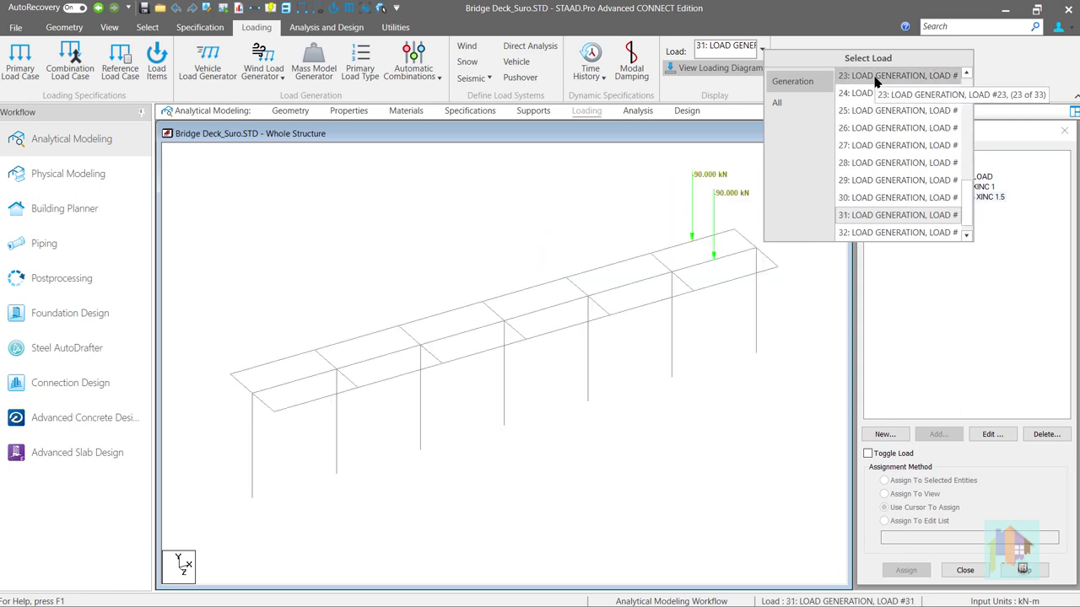
left_click(662, 185)
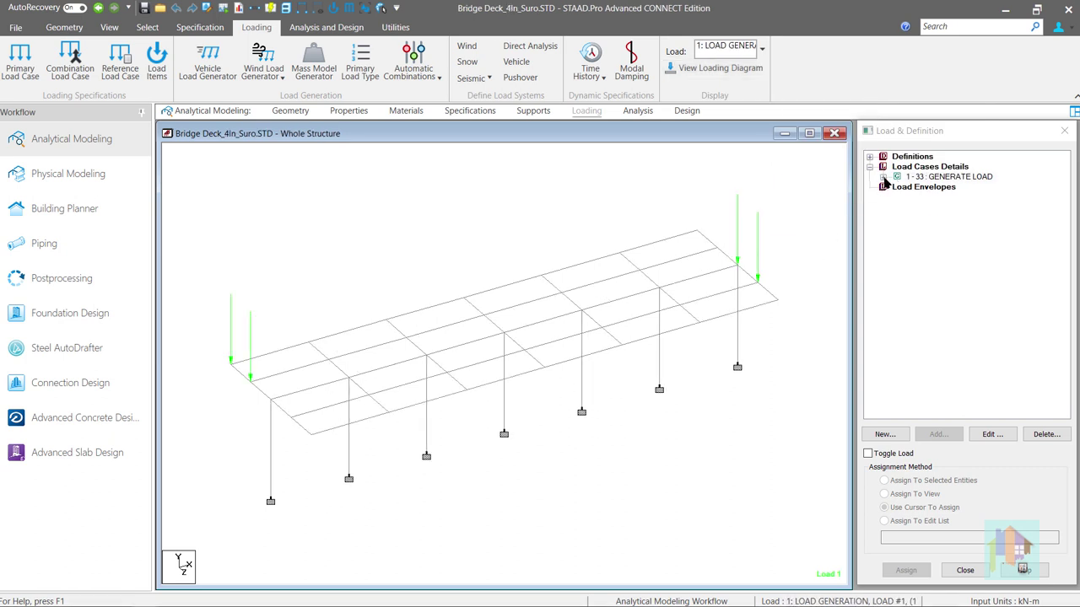
Expand the four-lane model's four-vehicle generation, show the loading diagram, and step through loads 6 to 22.
left_click(884, 179)
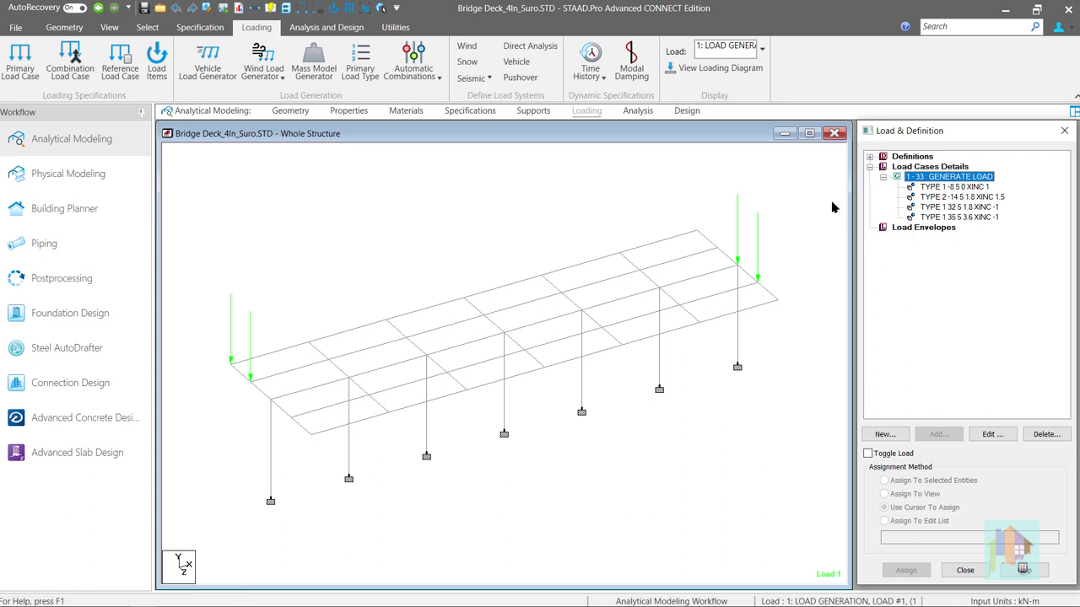
left_click(746, 74)
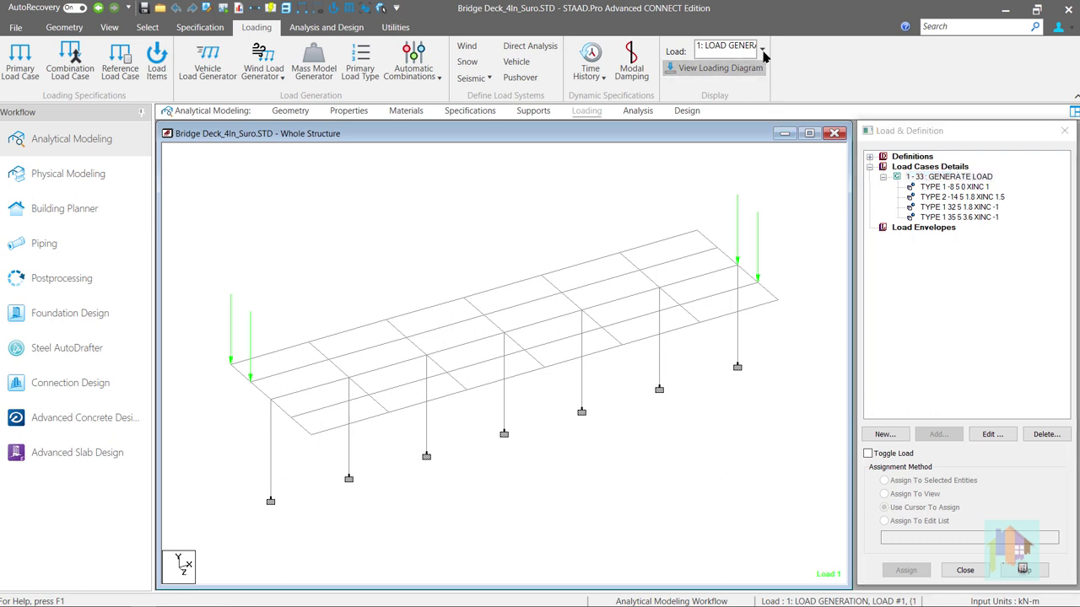
left_click(762, 48)
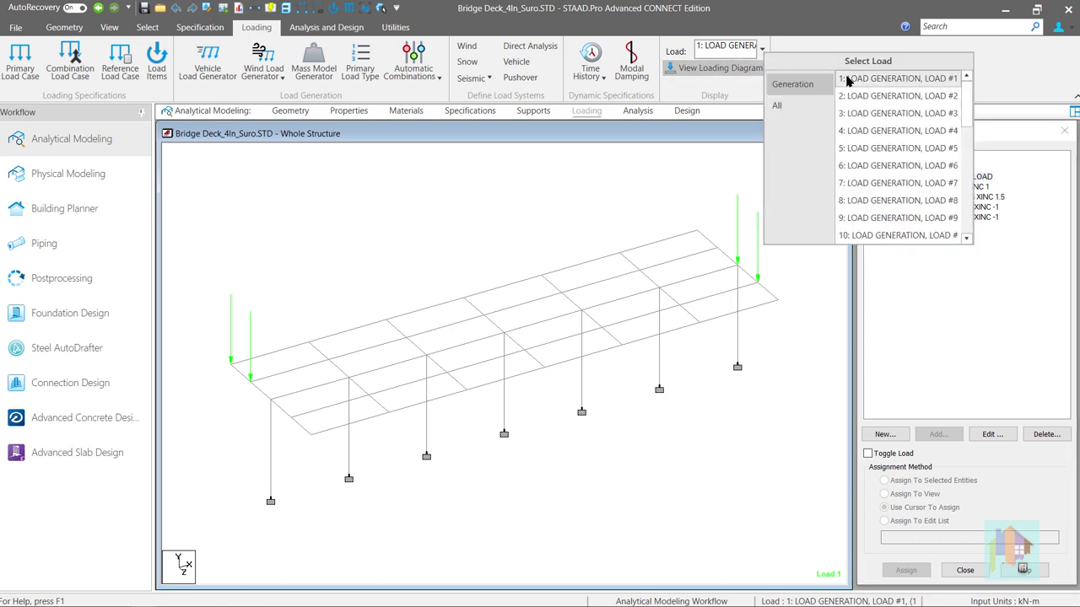
key("Down")
key("Down")
key("Down")
key("Down")
key("Down")
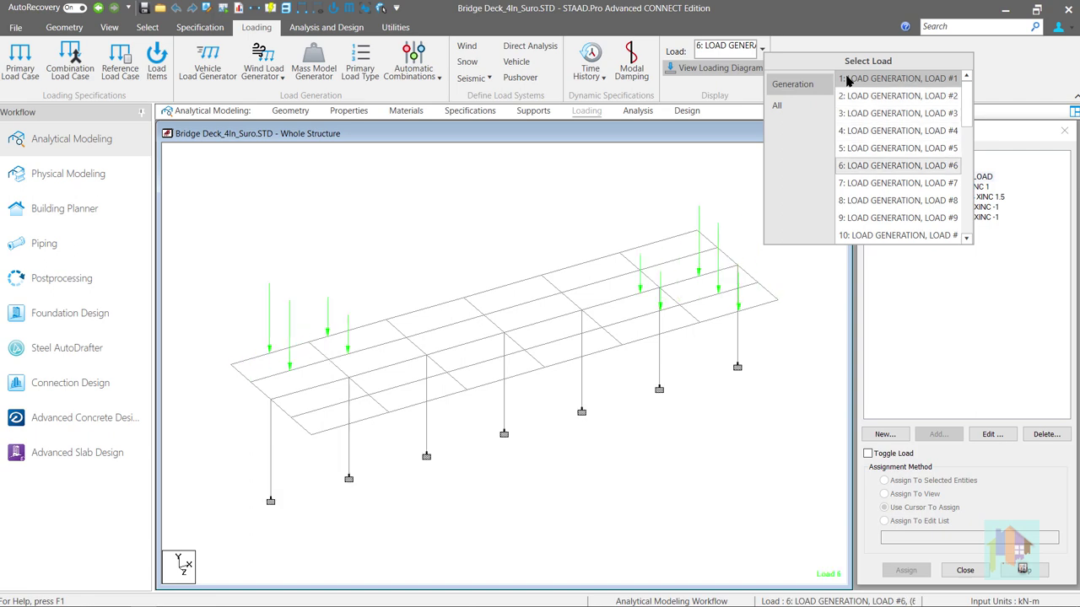
key("Down")
key("Down")
key("Down")
key("Down")
key("Down")
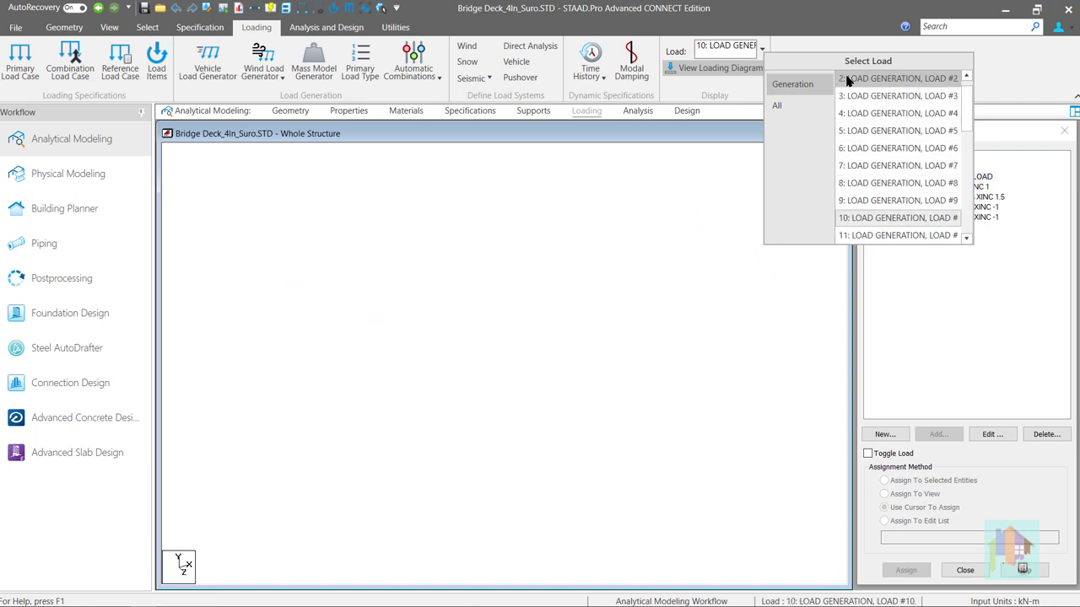
key("Down")
key("Down")
key("Down")
key("Down")
key("Down")
key("Down")
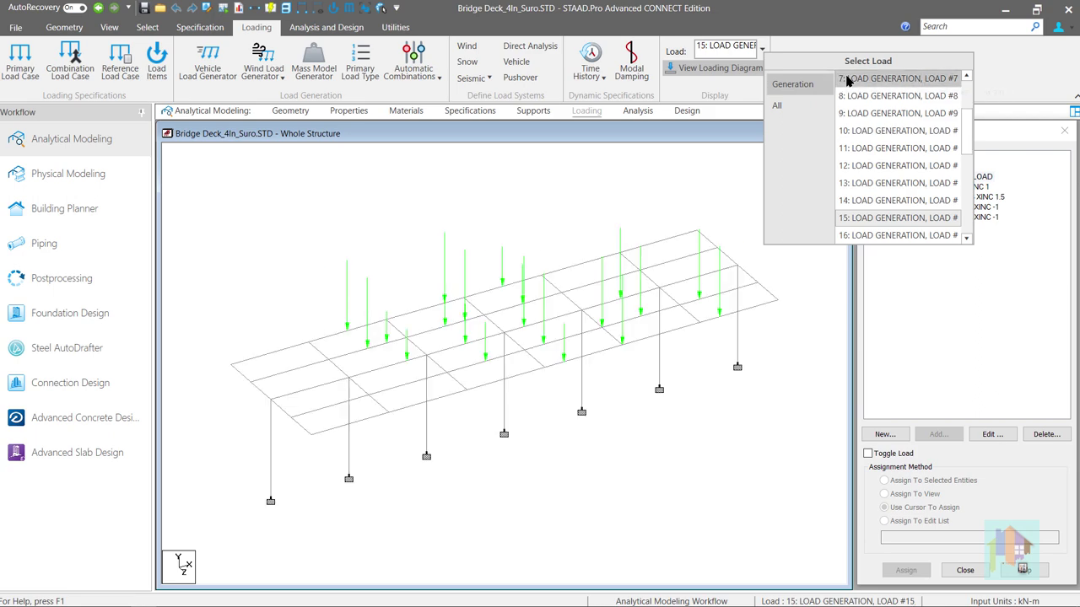
key("Down")
key("Down")
key("Down")
key("Down")
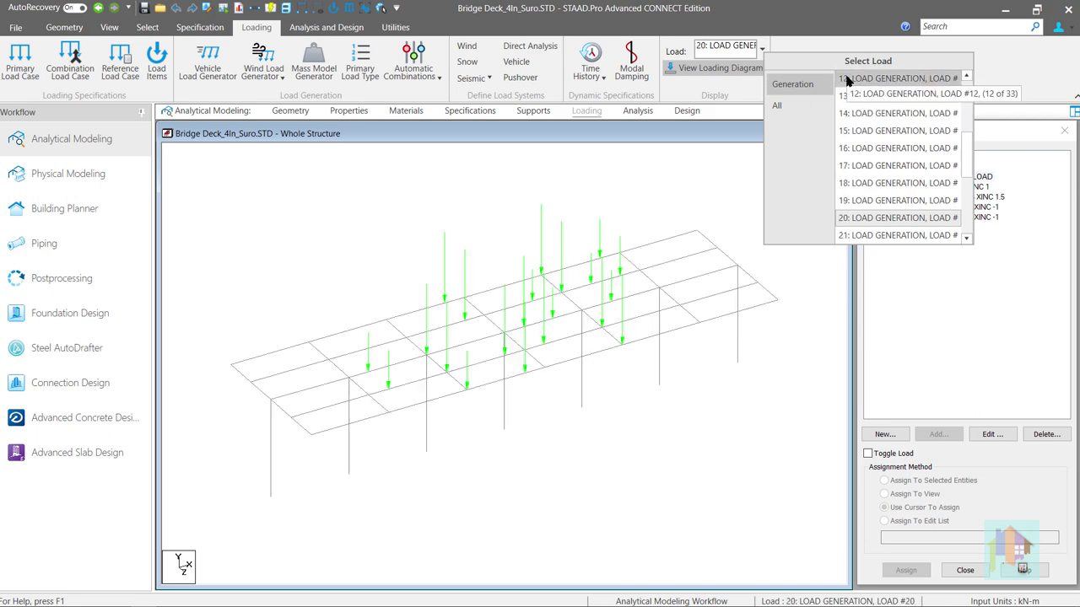
key("Down")
key("Down")
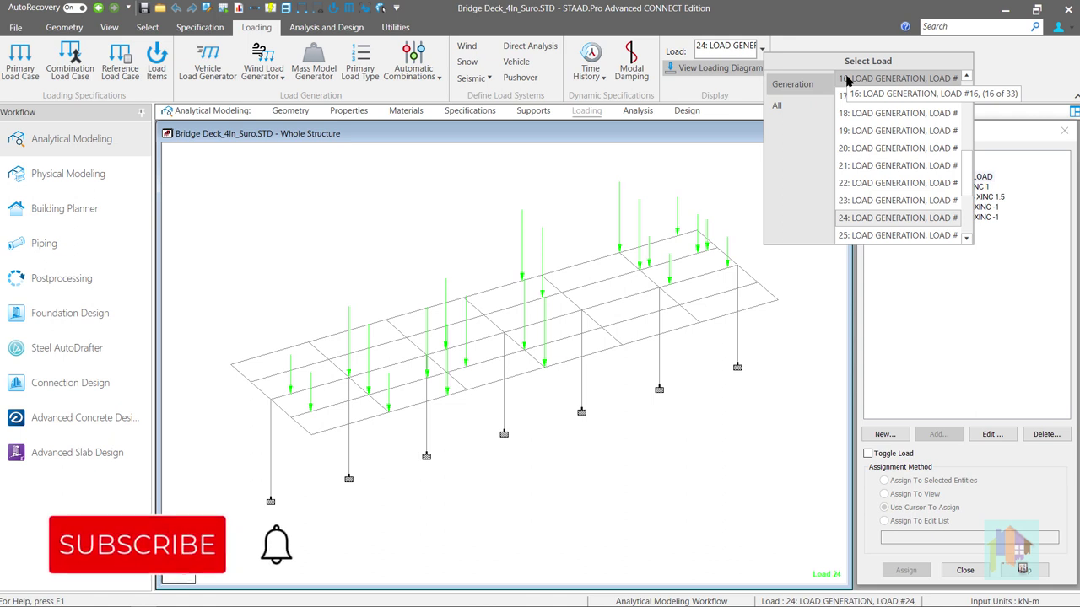
left_click(731, 184)
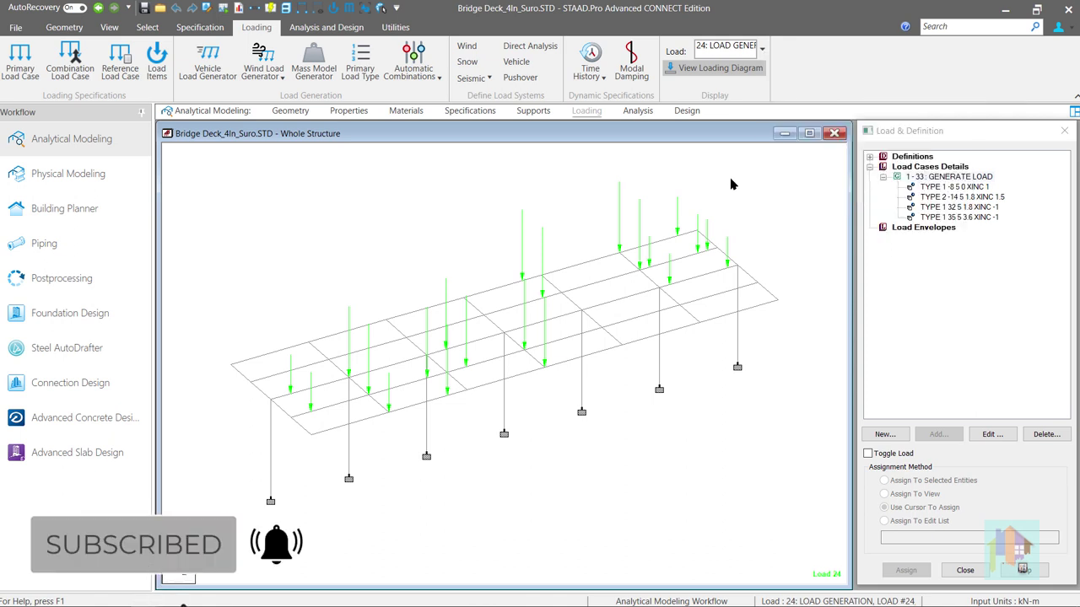